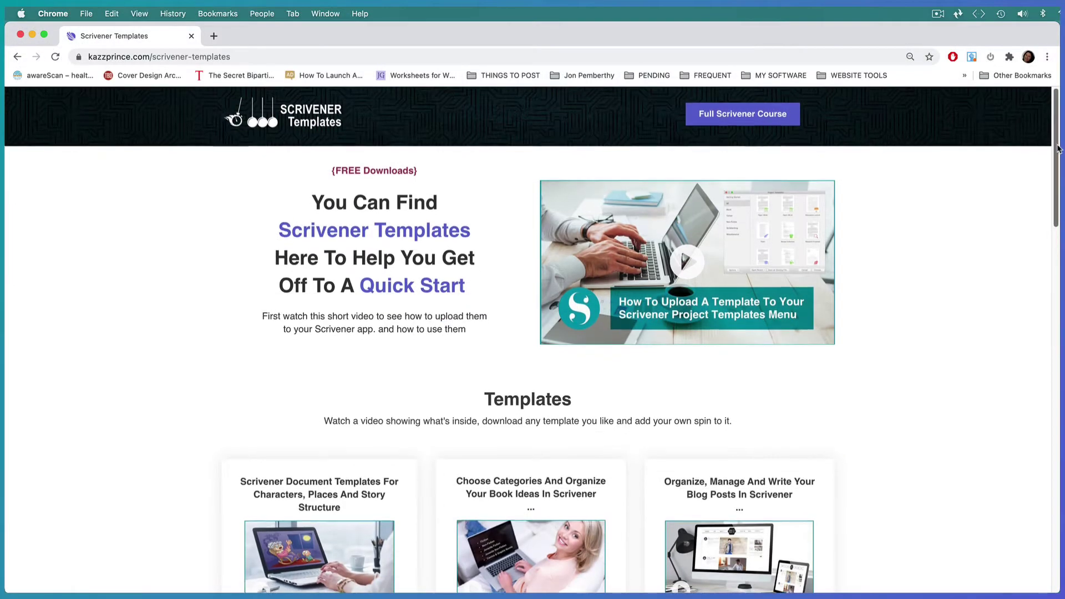
Step: Scroll the Chrome templates page down to the vlog template and back up
scroll(532, 340, down, 5)
scroll(533, 340, down, 2)
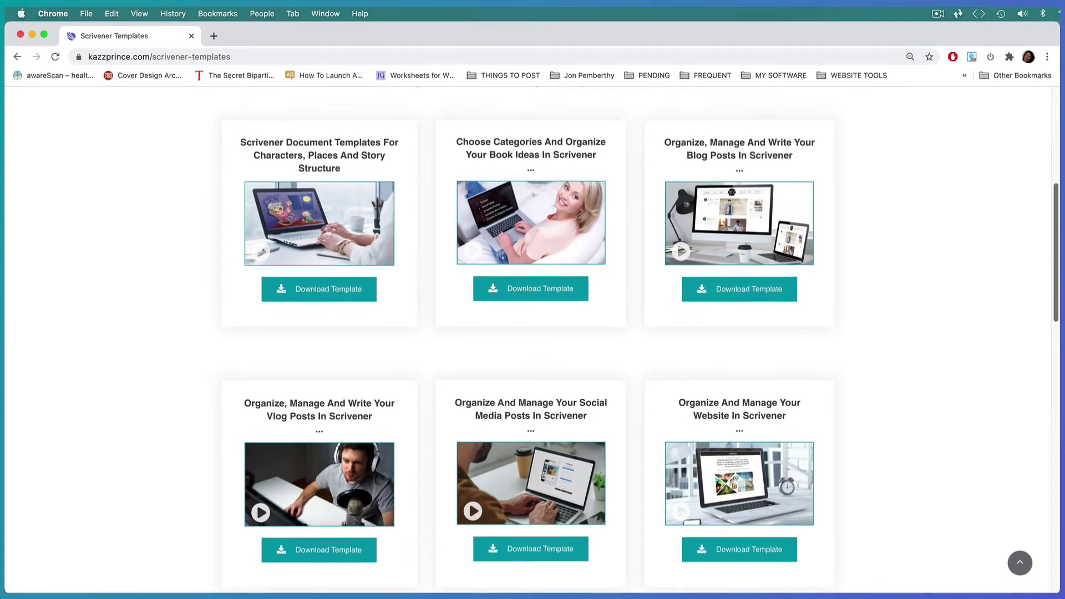
scroll(532, 340, up, 6)
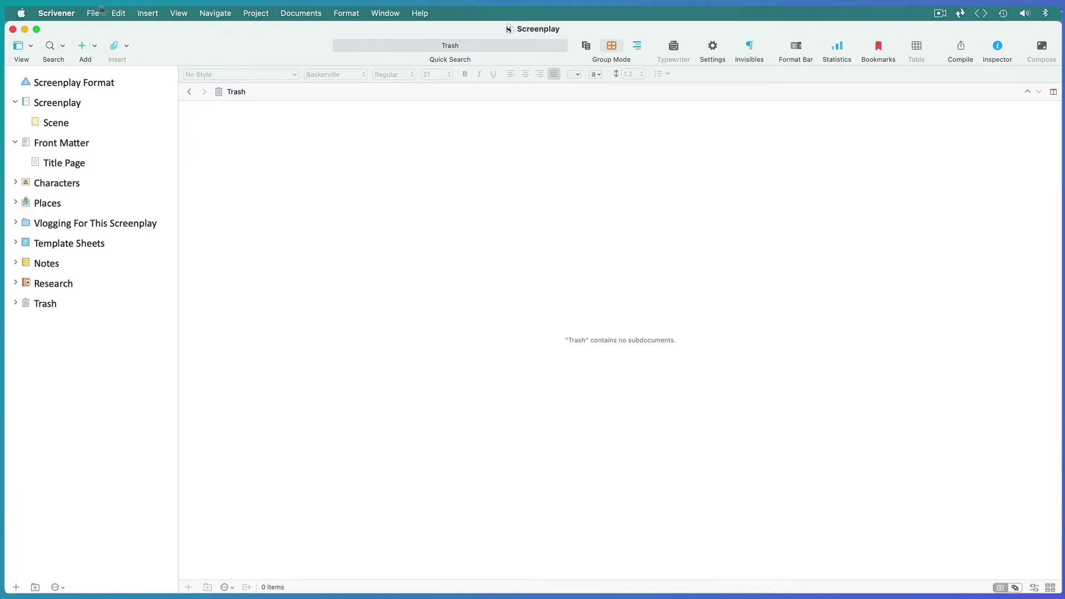
Step: Create a project named 'Vlog Demo' on the Desktop from the Quick Start Vlogging template
click(93, 13)
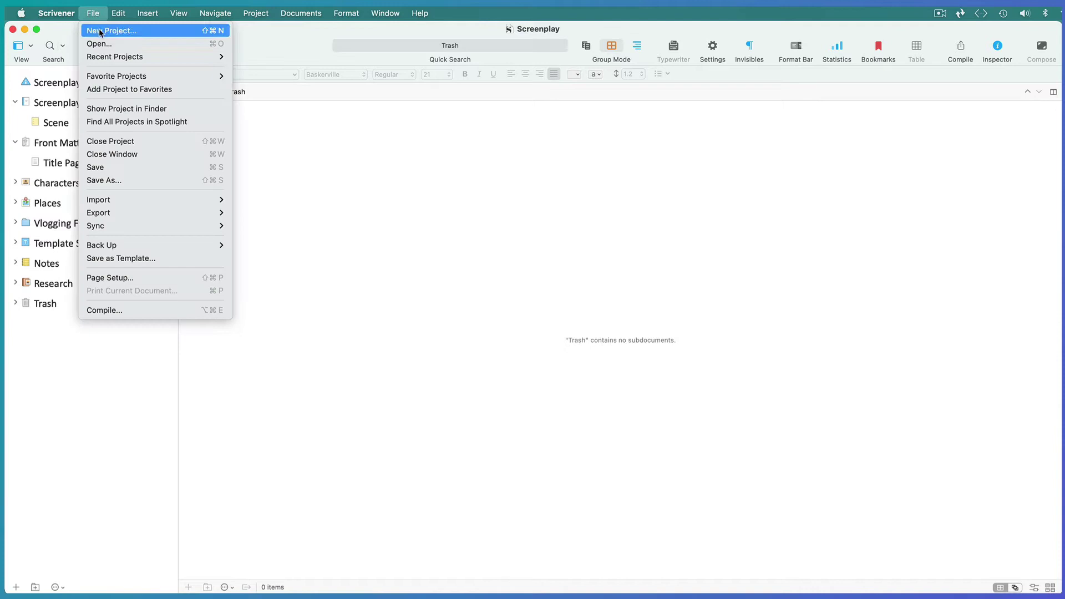
click(101, 31)
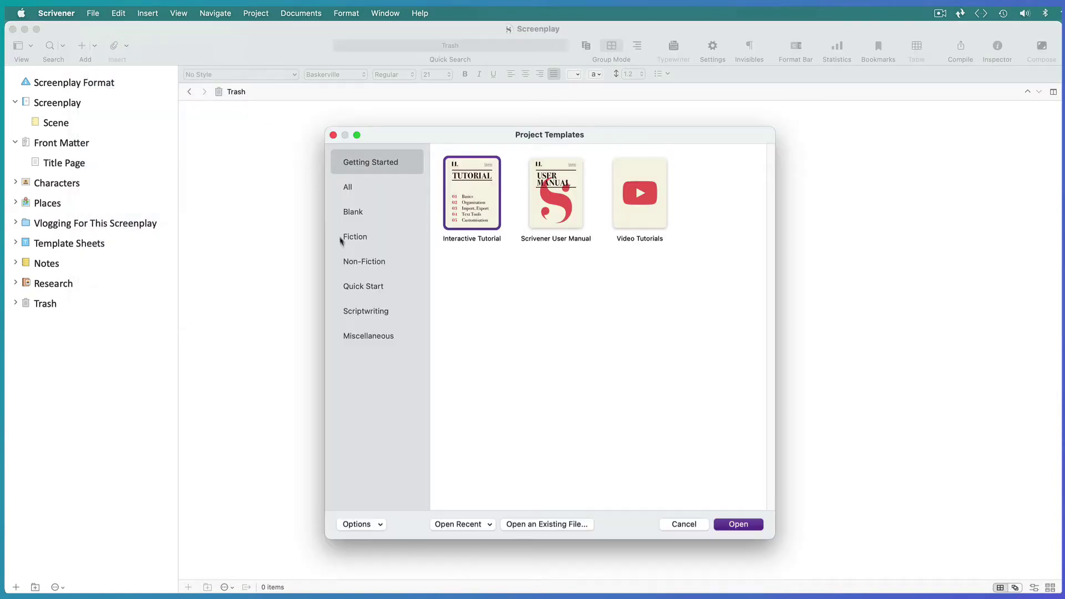
click(359, 287)
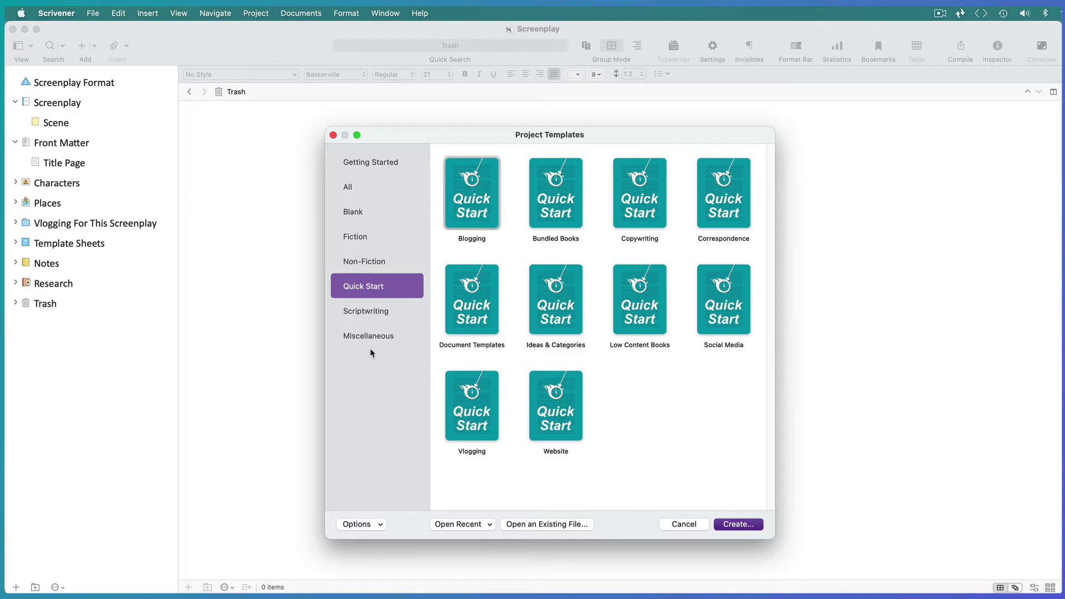
click(470, 394)
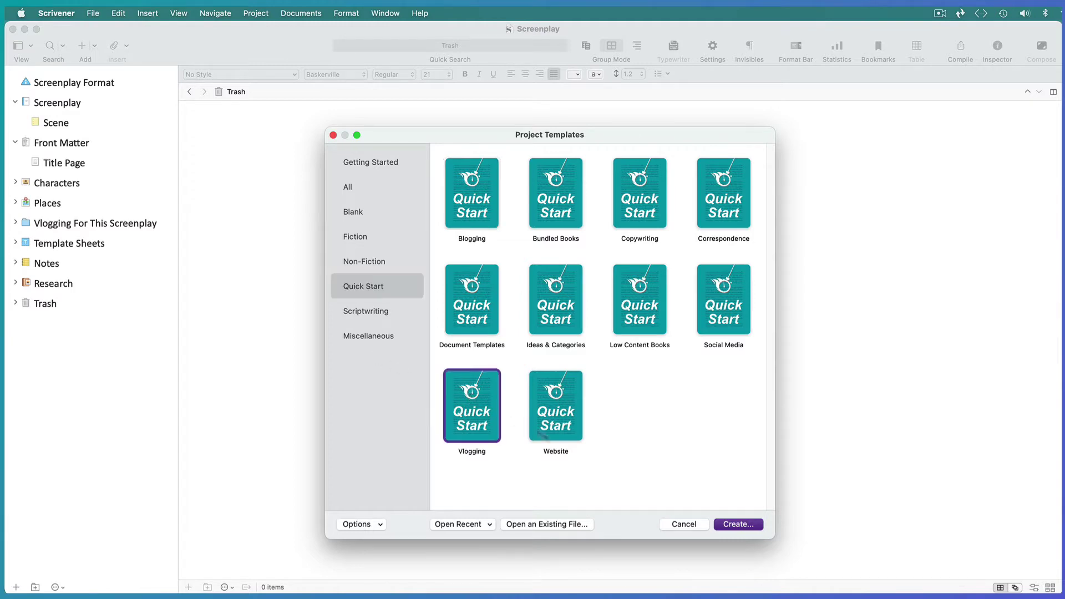
click(725, 525)
text(Vlo)
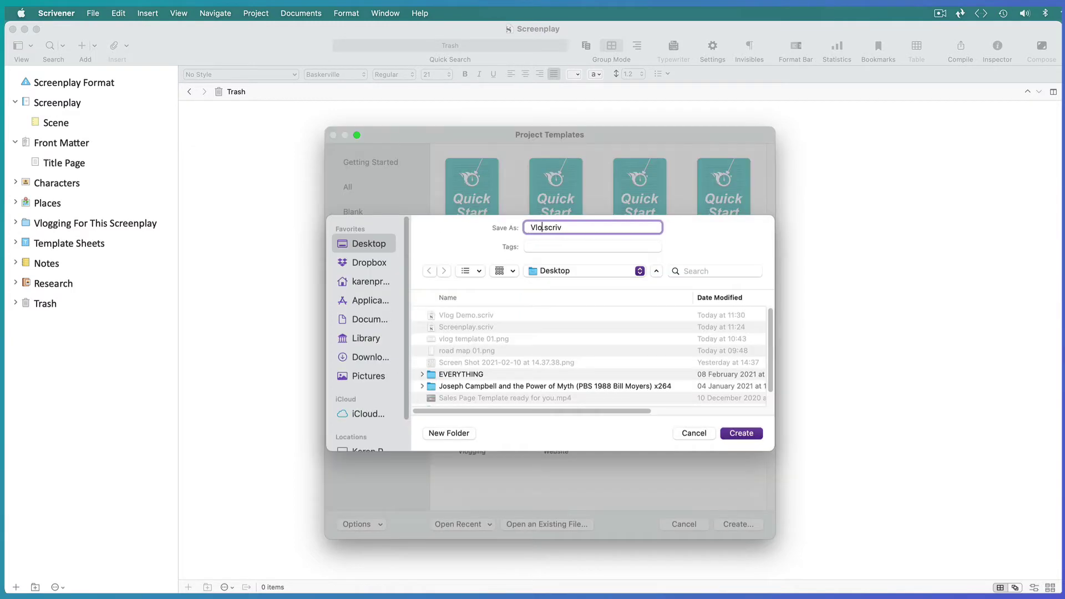
text(g Demo)
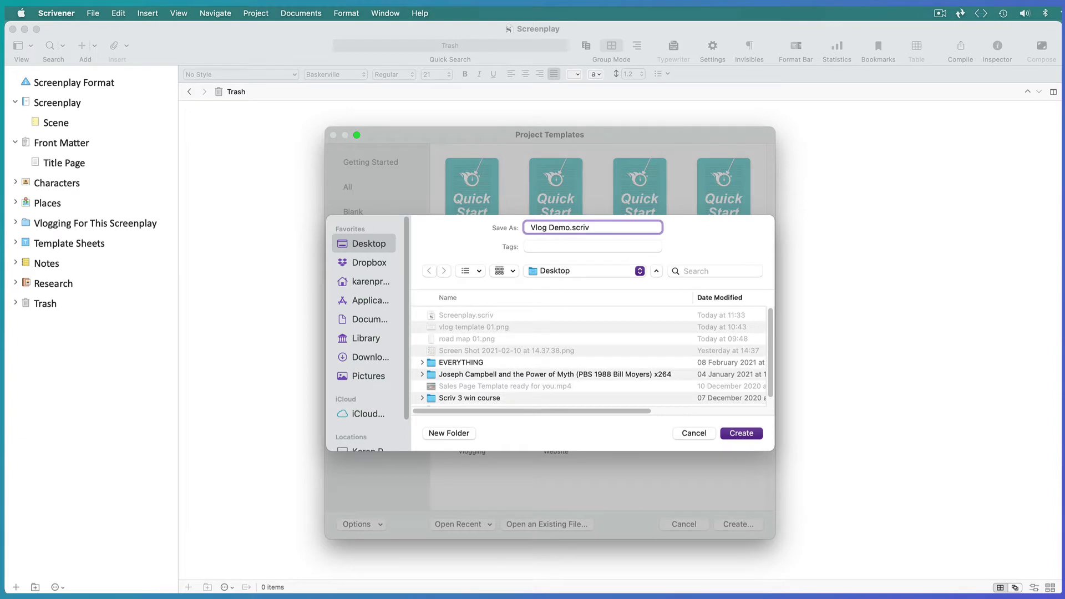
click(731, 433)
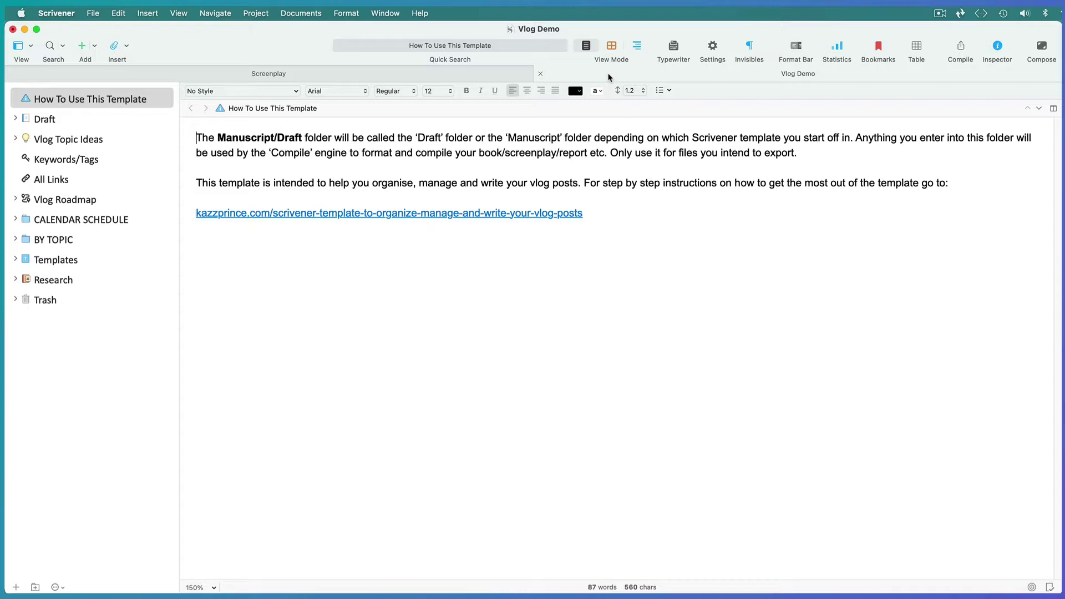
Step: Detach Vlog Demo into its own window and copy Vlog Topic Ideas through BY TOPIC into Screenplay
drag(609, 78, 530, 24)
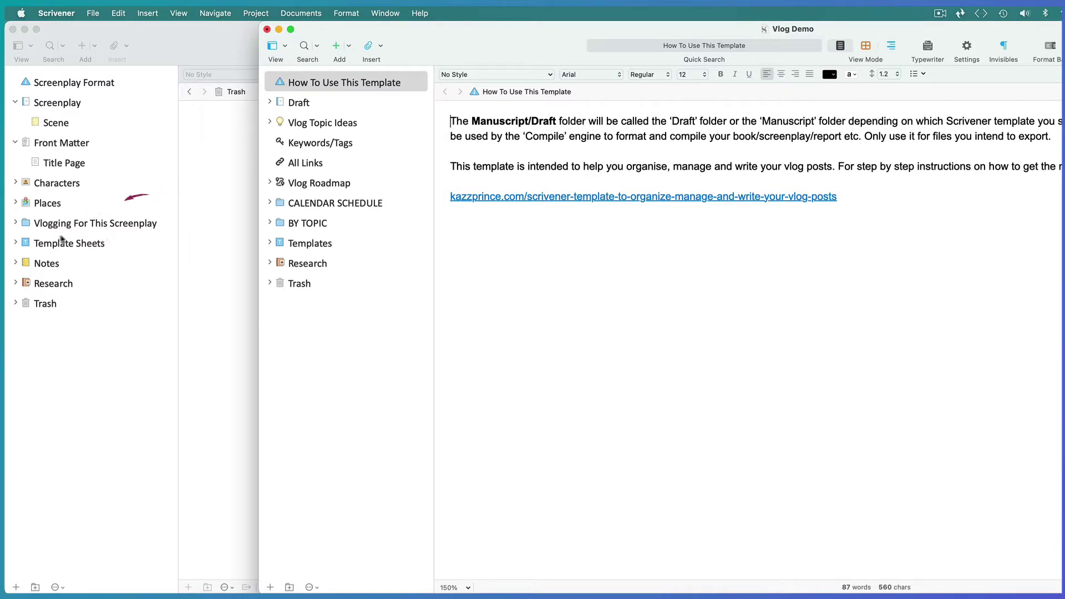
click(15, 243)
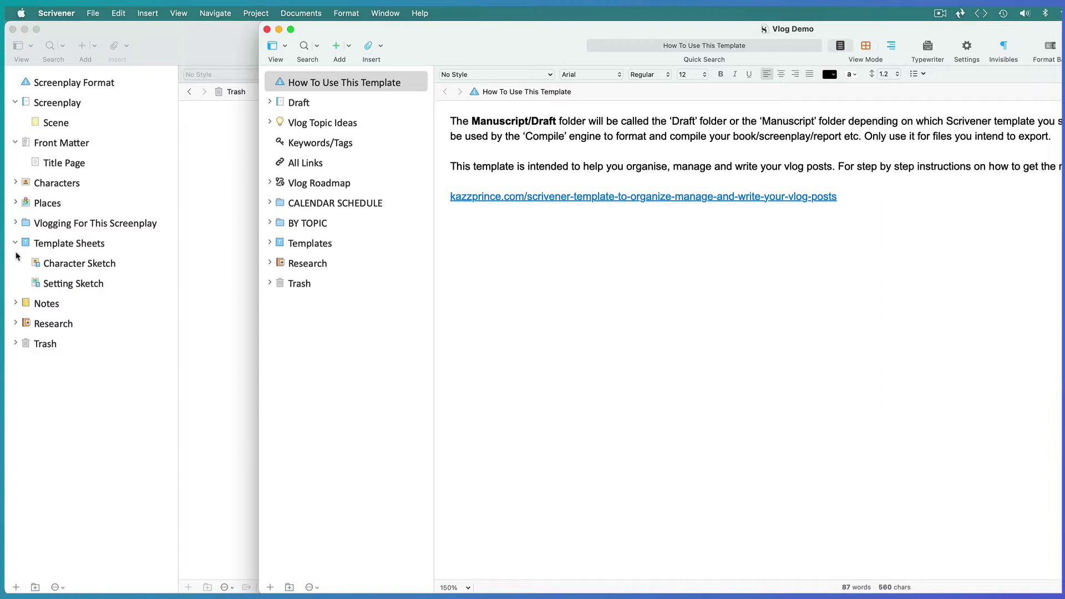
click(373, 126)
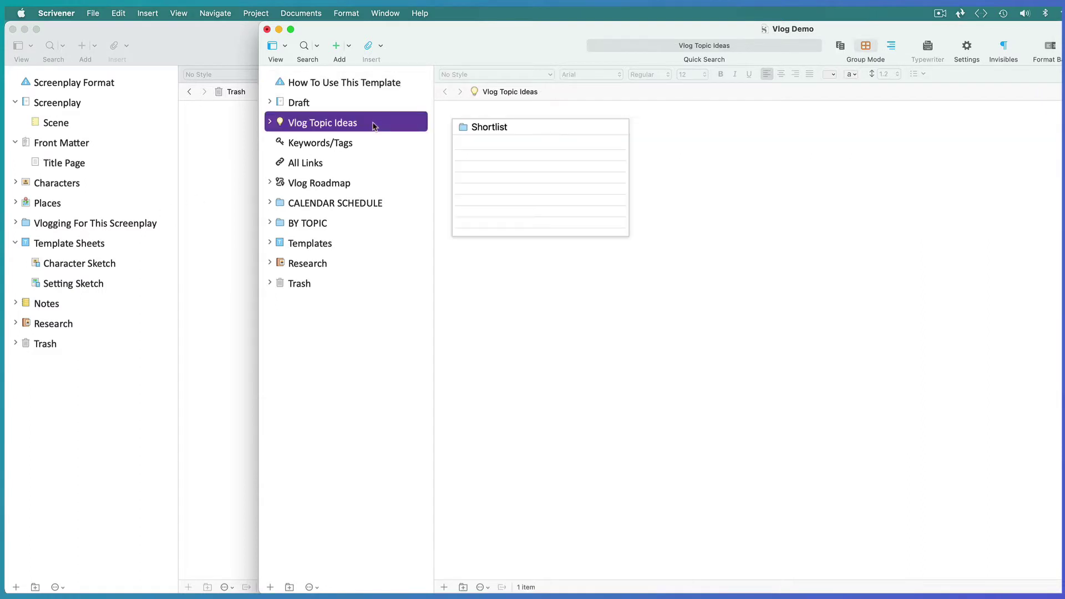
shift+click(343, 224)
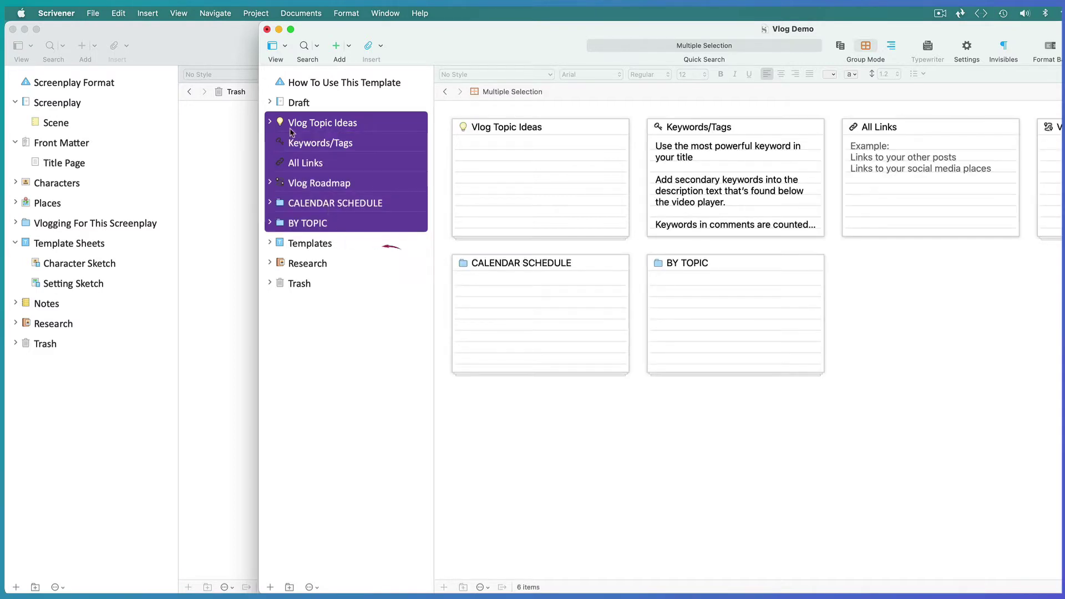
drag(282, 123, 30, 224)
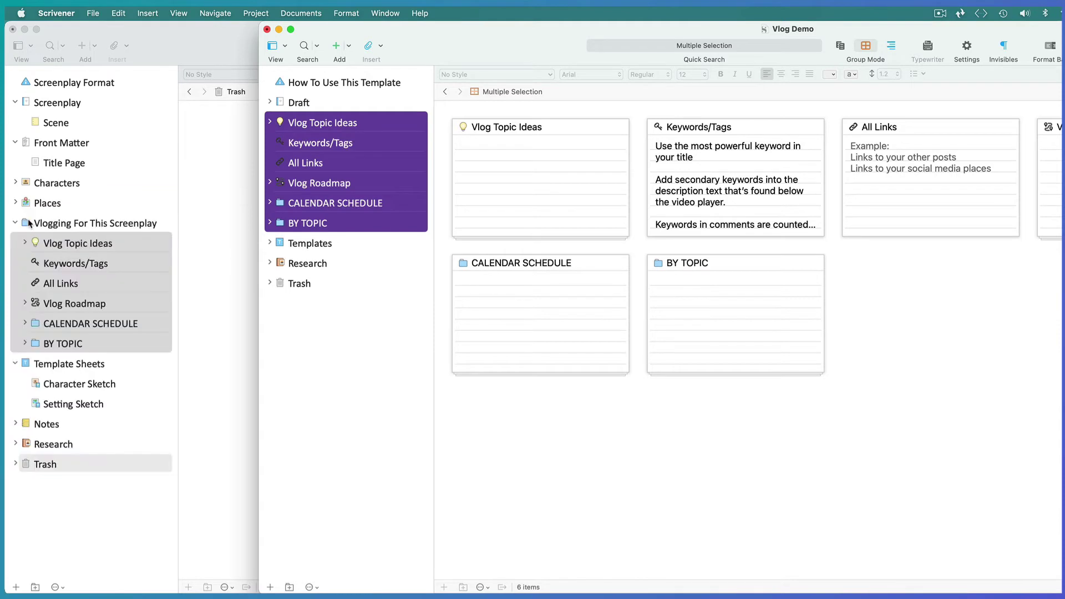
Step: Copy the Calendar Schedule, Idea Research and Transcript templates into Screenplay's Template Sheets
click(270, 244)
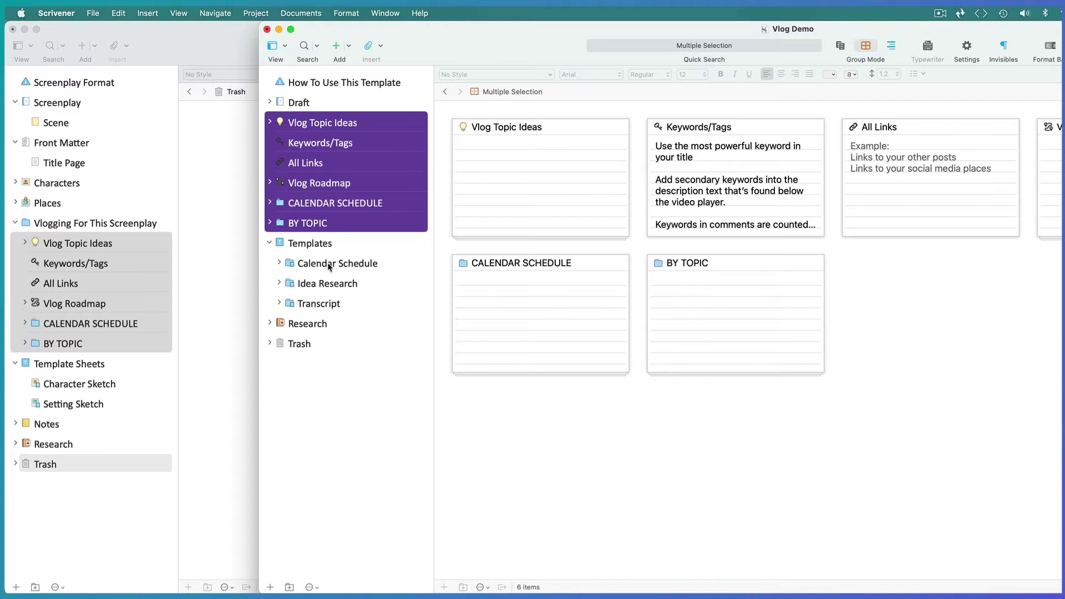
click(329, 267)
shift+click(320, 305)
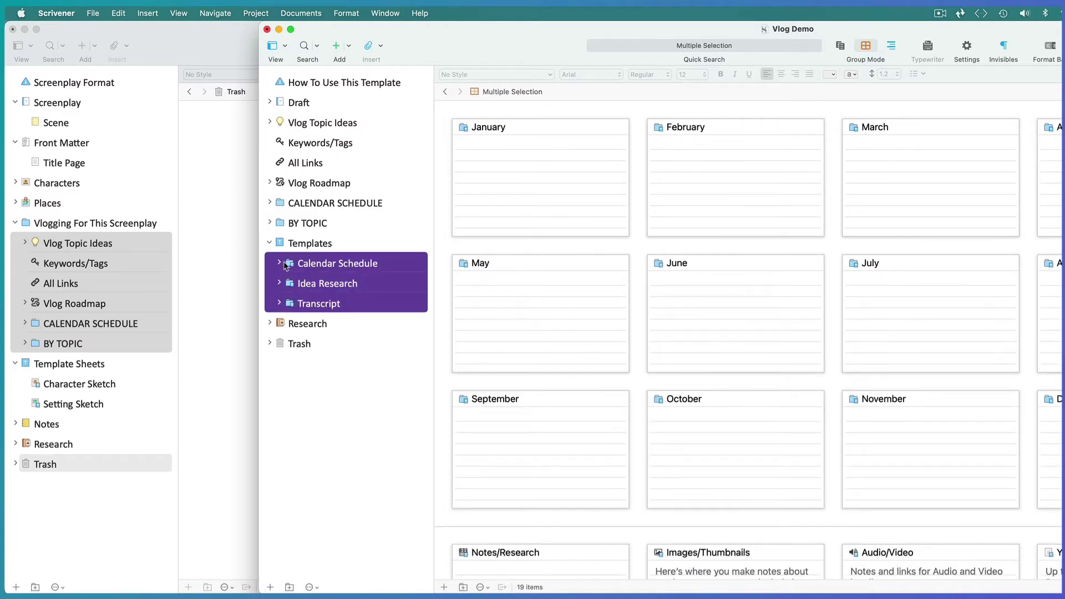
mouse_move(288, 265)
mouse_down()
mouse_move(261, 355)
mouse_move(155, 350)
mouse_move(42, 366)
mouse_up()
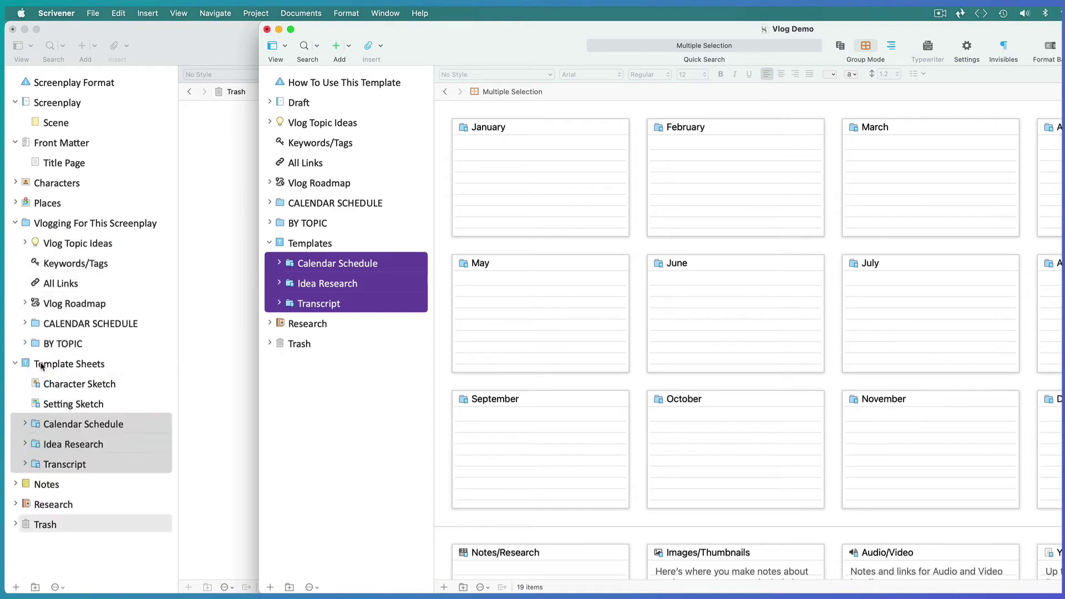
click(327, 394)
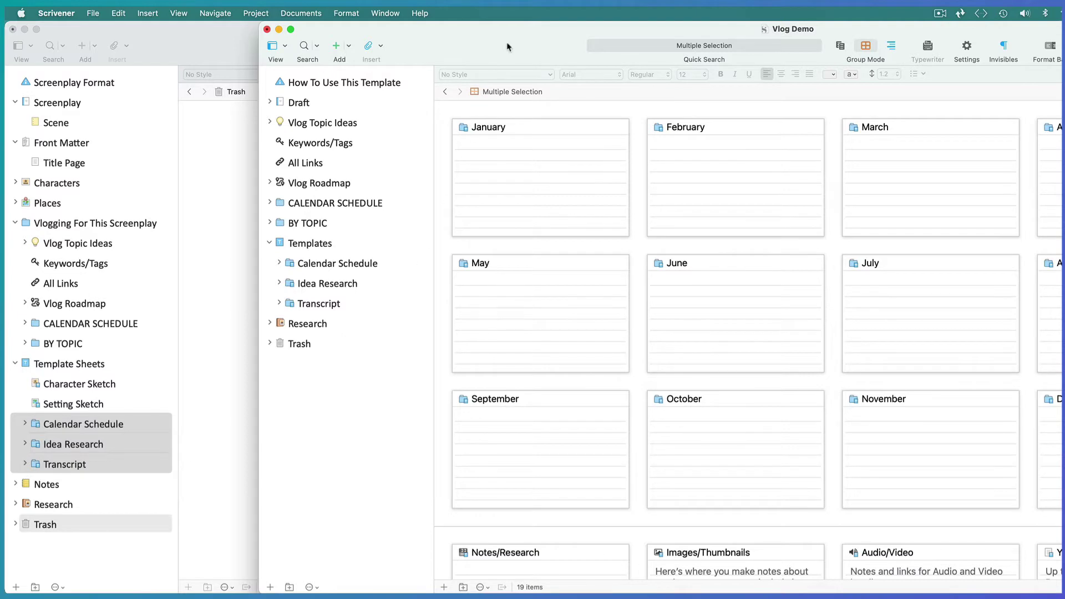
drag(506, 47, 252, 34)
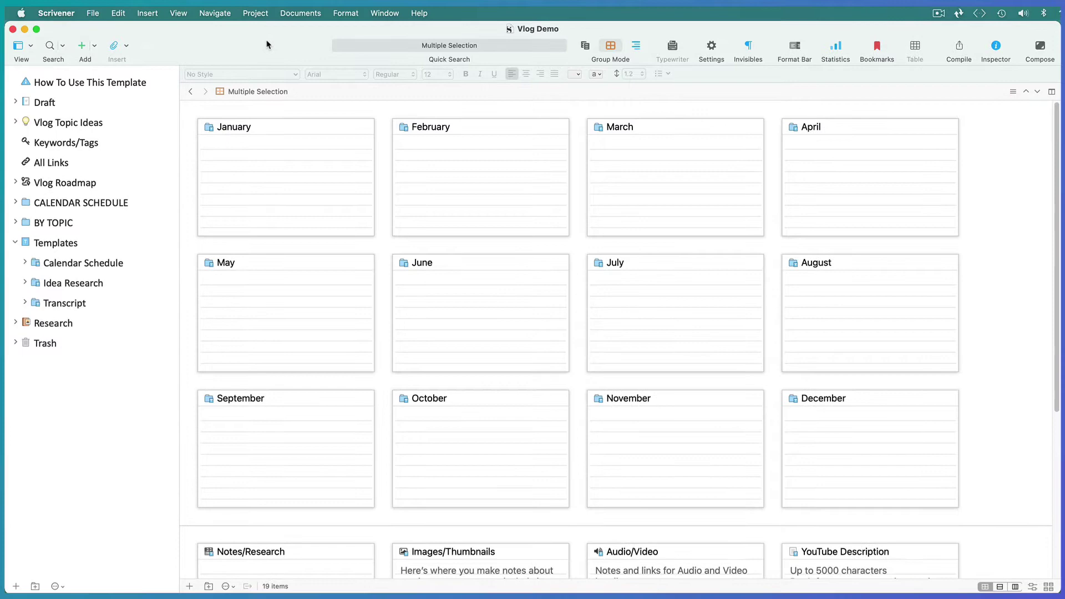
Step: Rename the Current Year folder under CALENDAR SCHEDULE to '2021'
click(15, 243)
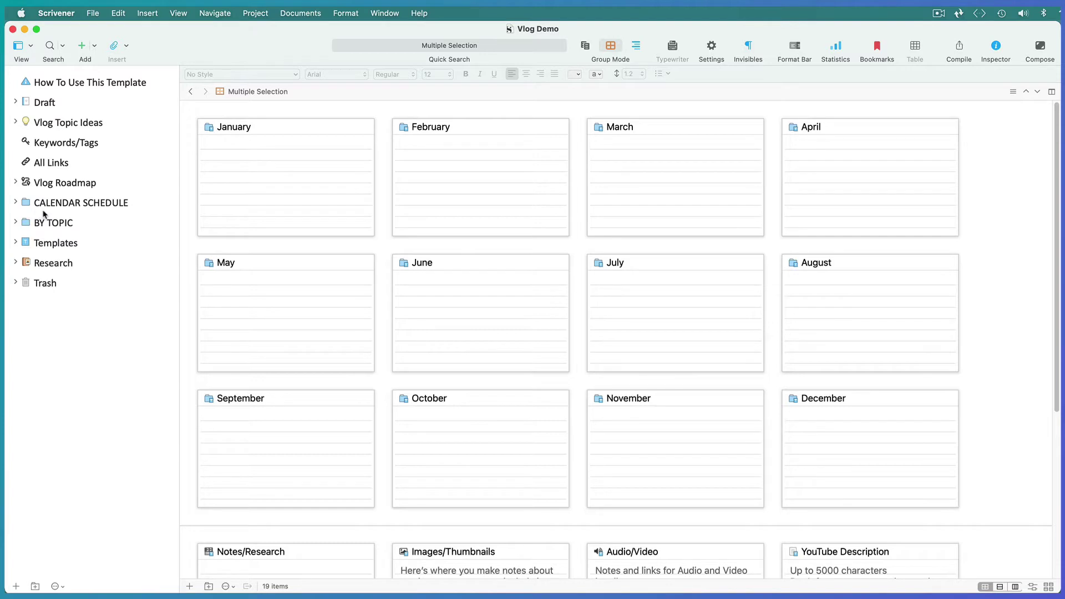
click(16, 204)
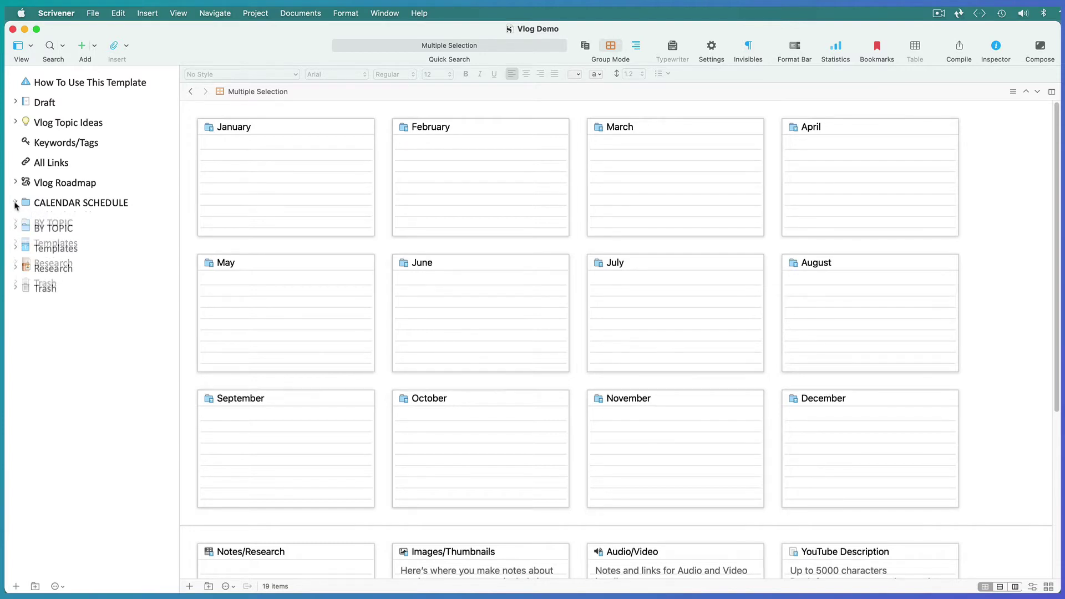
double_click(60, 223)
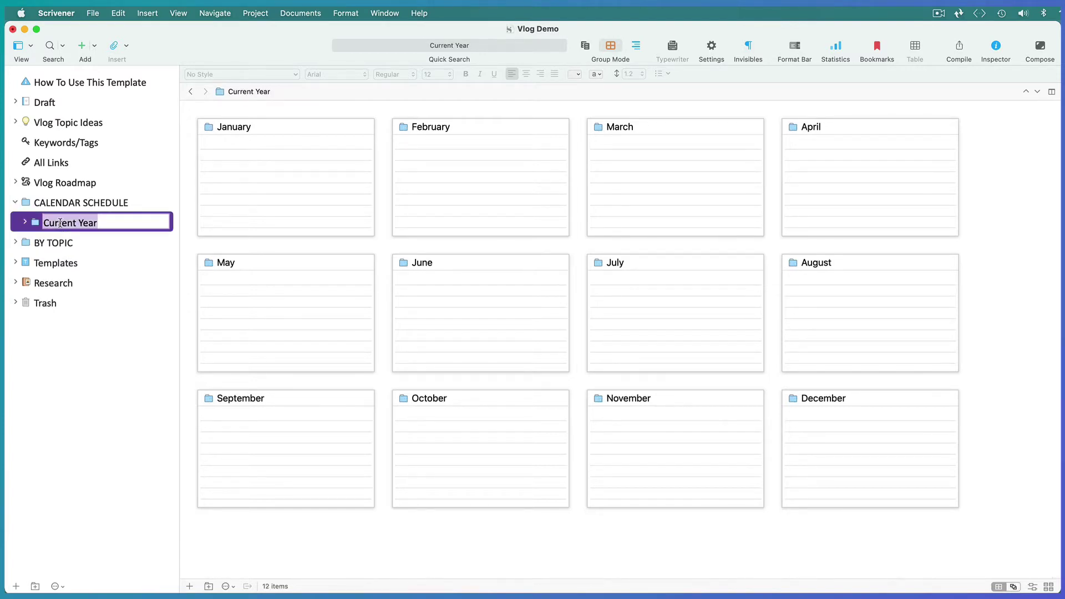
text(2021)
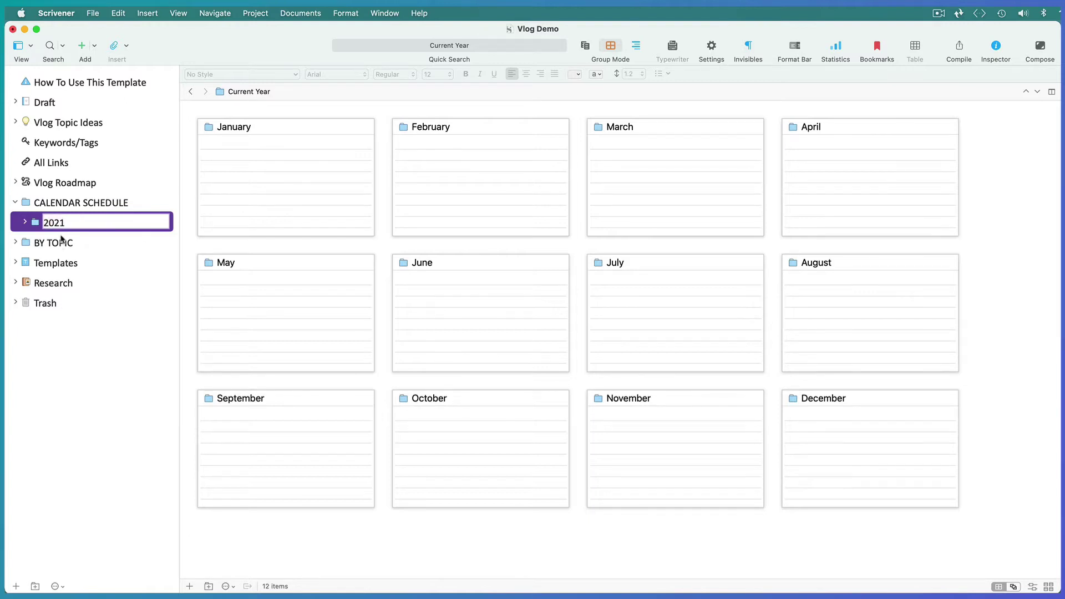
Step: Rename the BY TOPIC folder to 'DESIGN'
click(61, 244)
double_click(61, 244)
key(BackSpace)
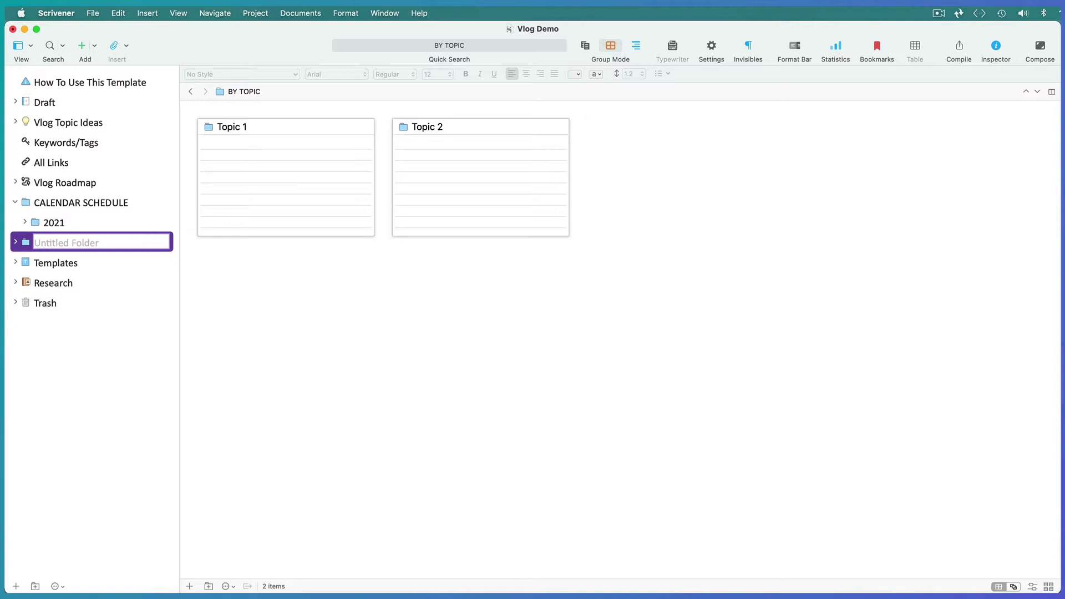
text(DESIGN)
key(Return)
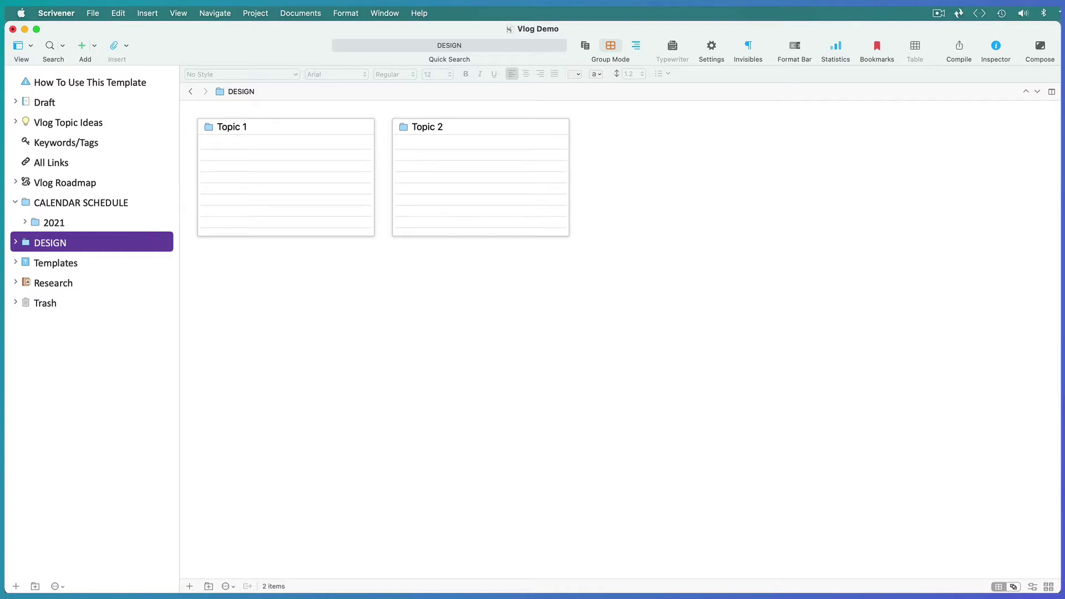
click(16, 262)
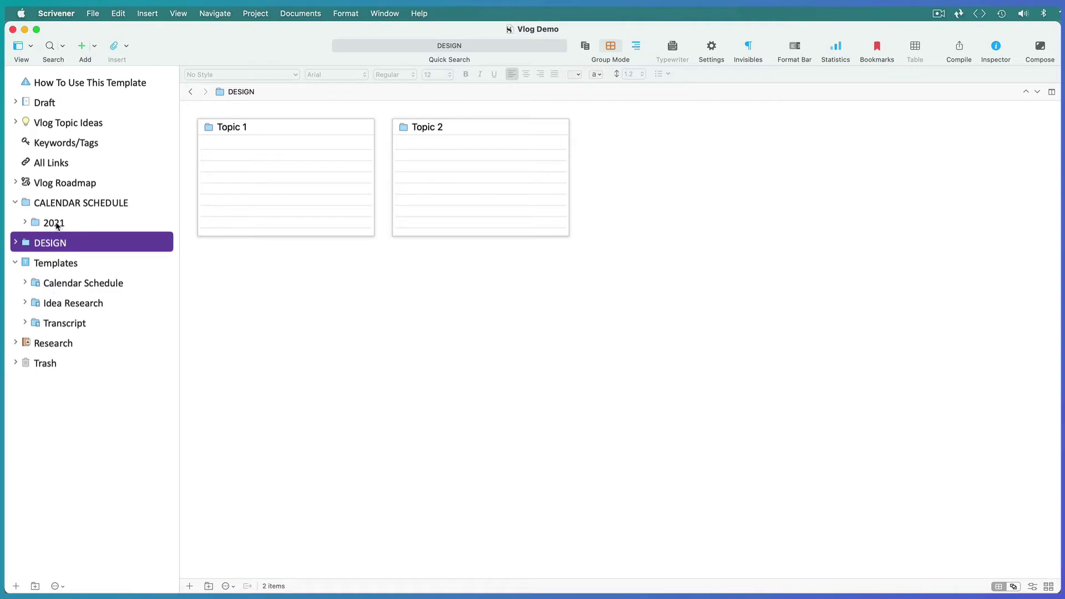
Step: Add a '2022' folder from the Calendar Schedule template, then show Vlog Topic Ideas
click(54, 224)
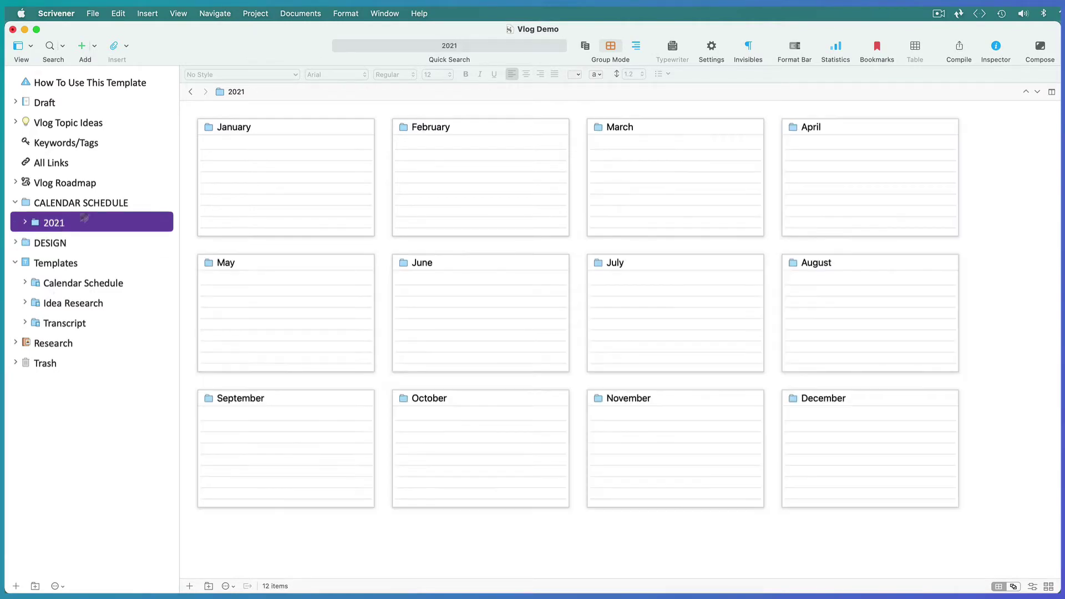
click(256, 16)
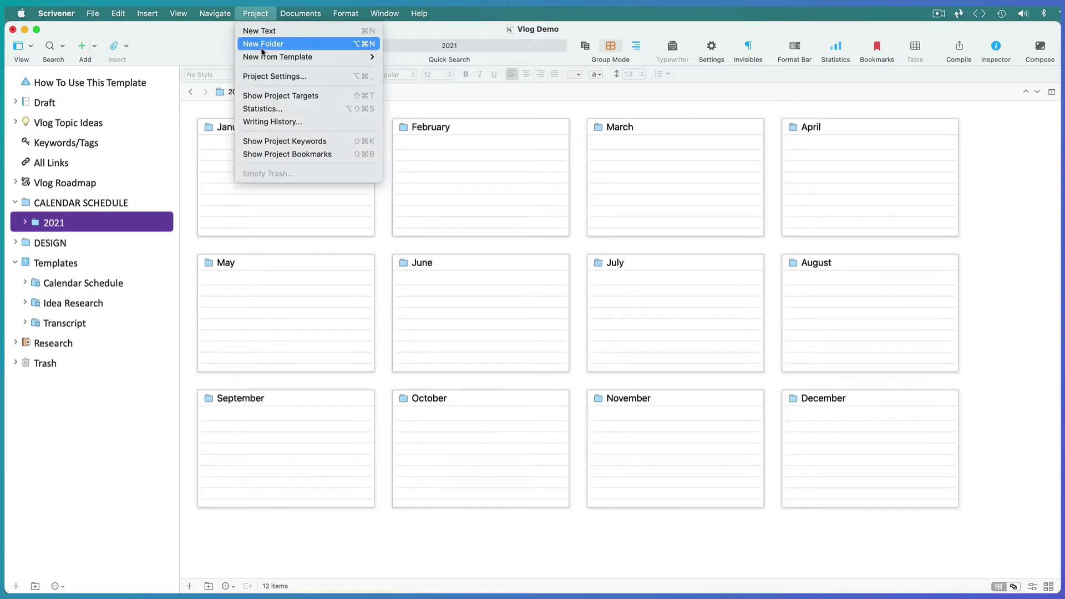
mouse_move(264, 57)
mouse_move(409, 58)
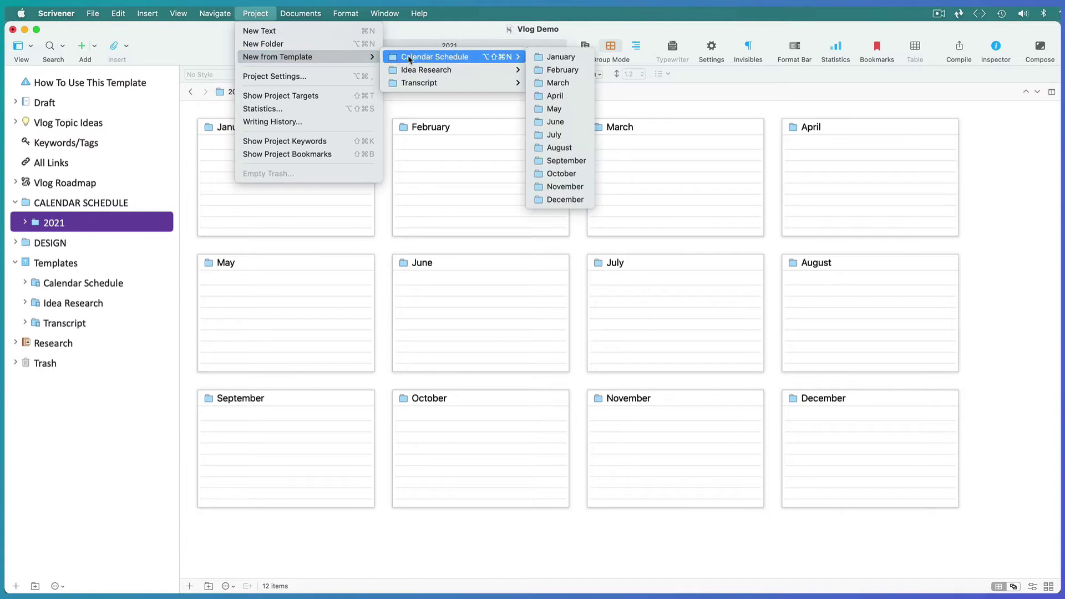
click(414, 58)
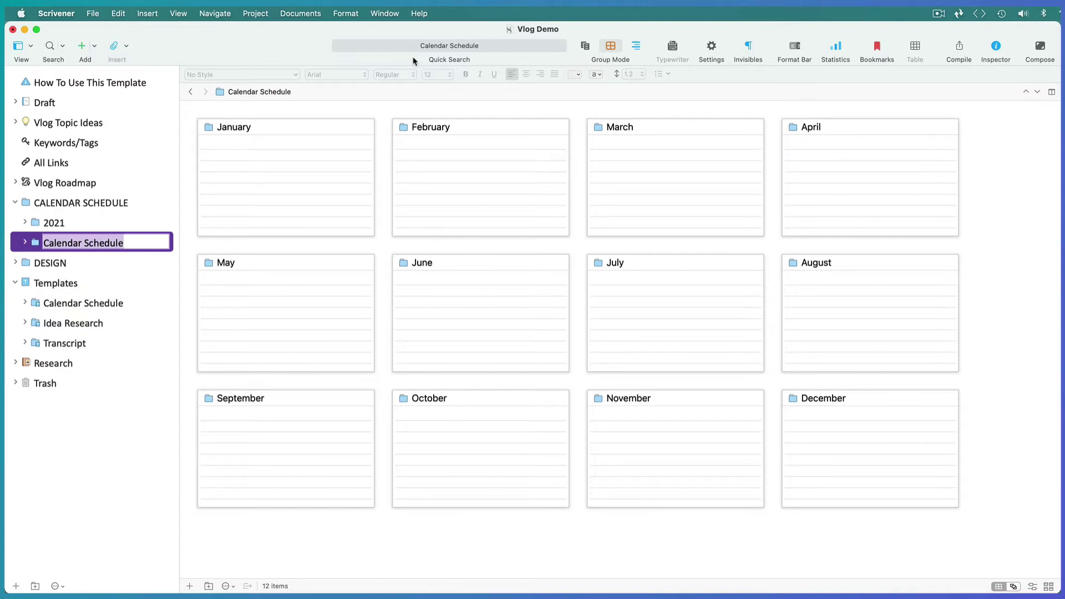
text(2022)
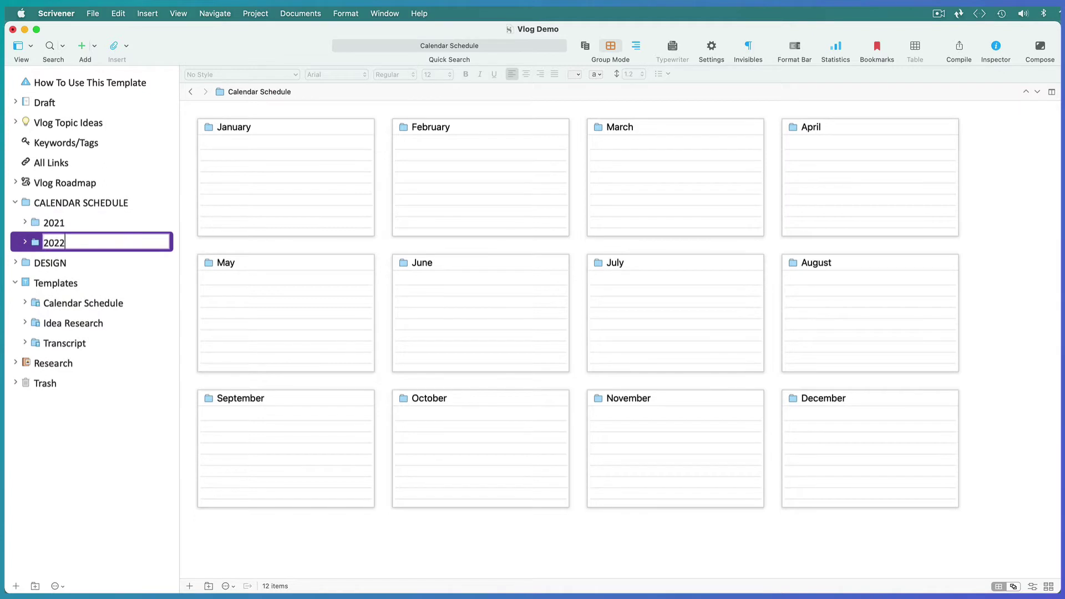
key(Return)
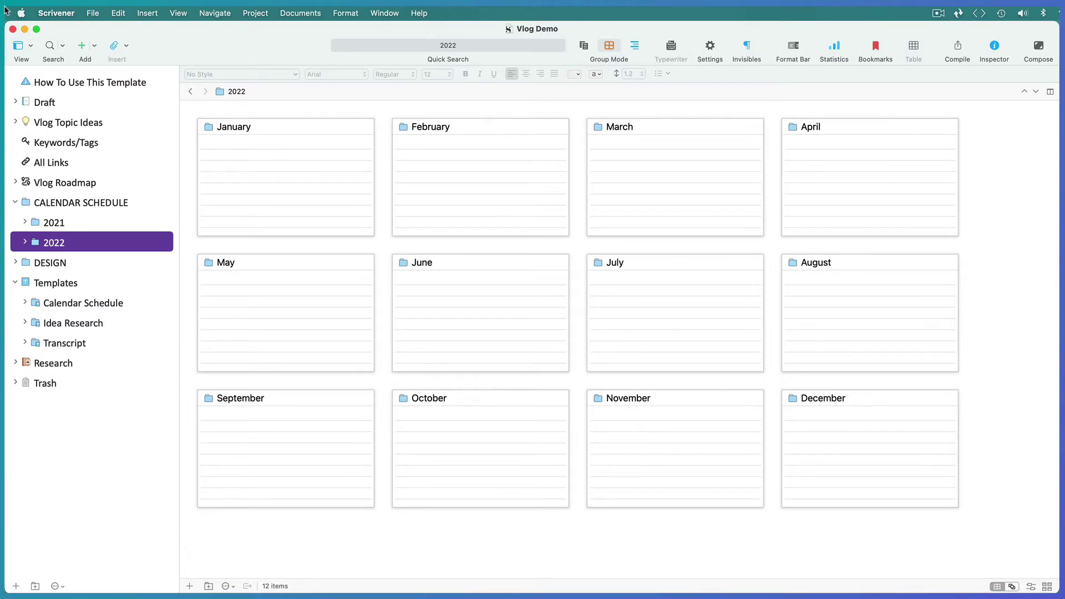
click(77, 128)
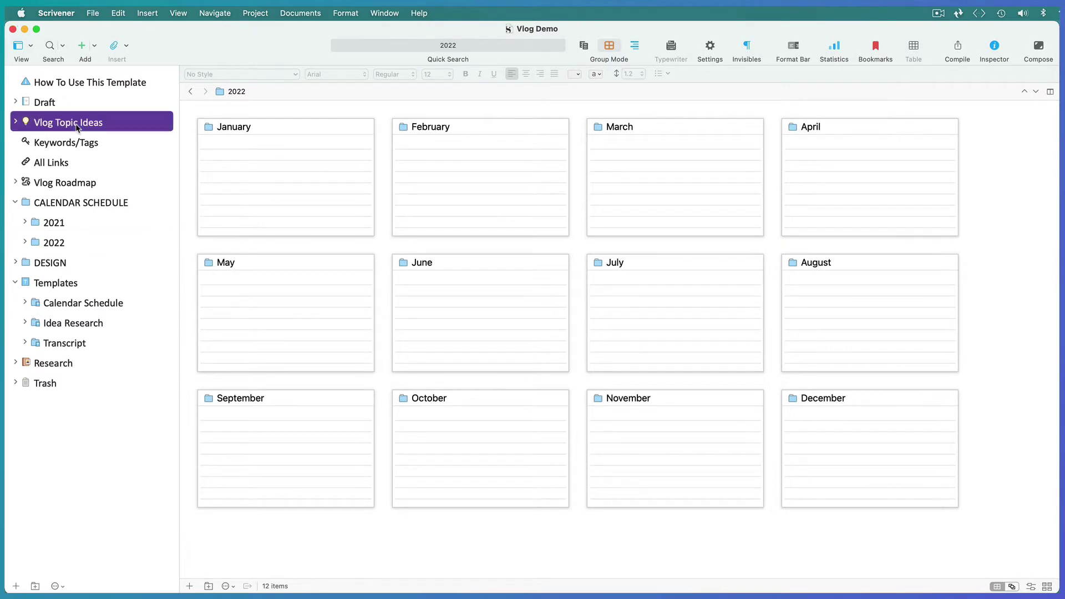
Step: Add an Idea Research folder named 'Color Palette Research' inside Vlog Topic Ideas
click(261, 15)
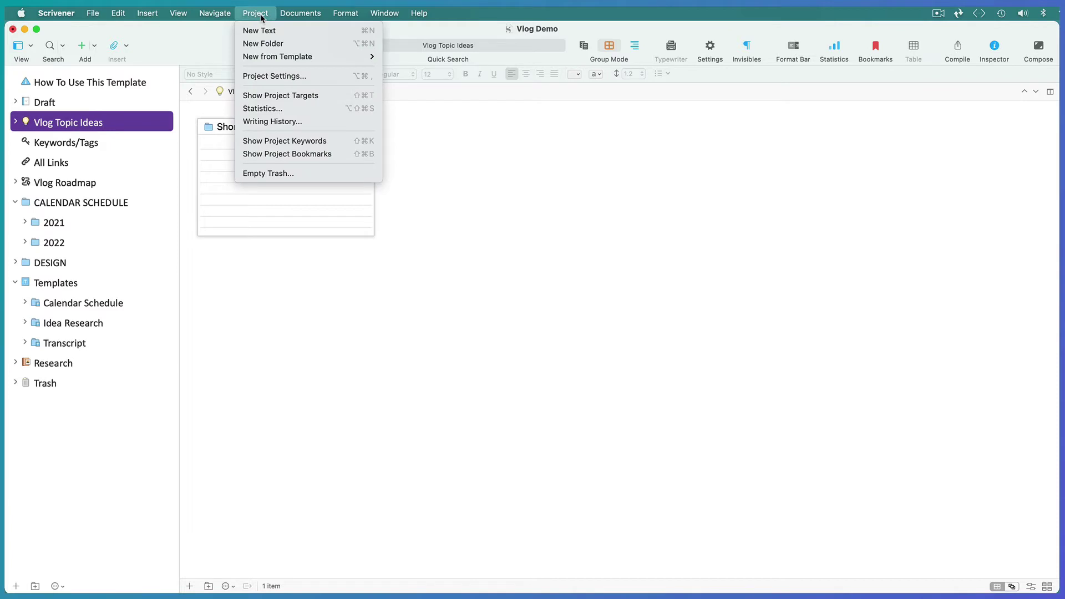
mouse_move(311, 57)
mouse_move(407, 68)
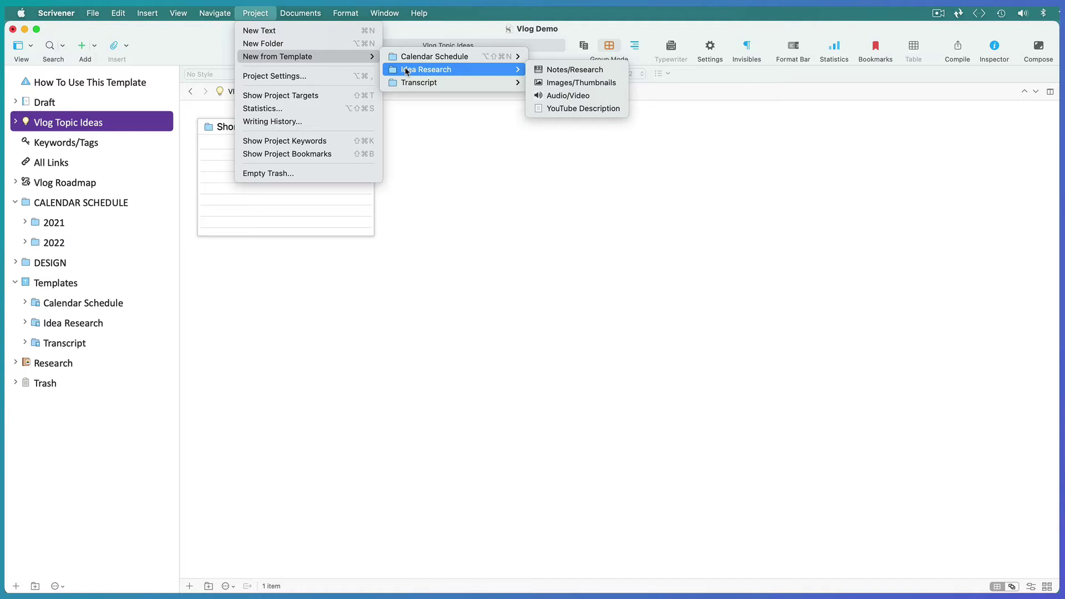
click(407, 70)
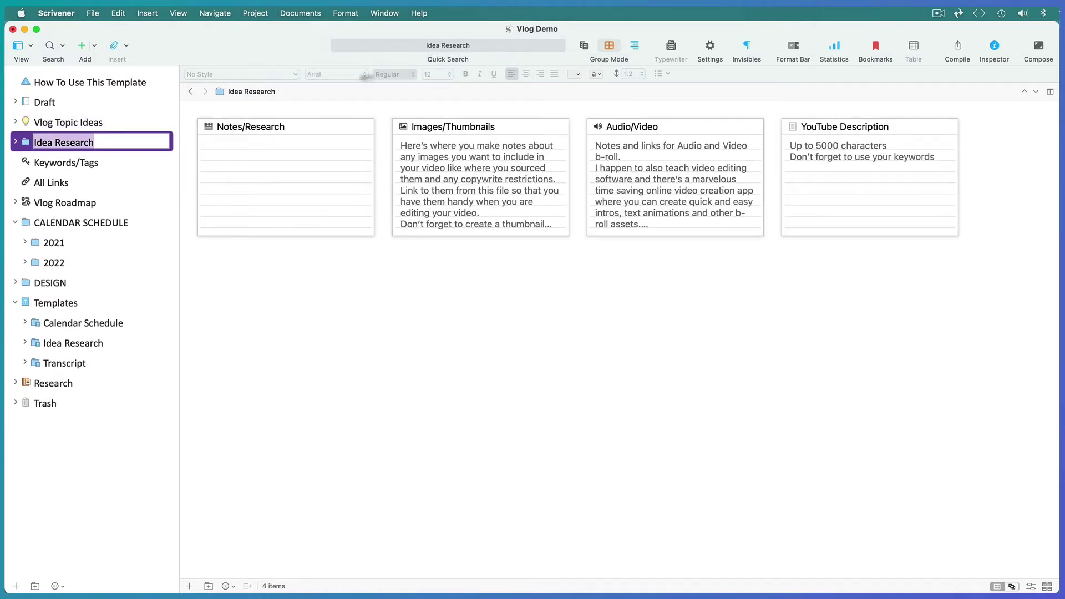
double_click(39, 144)
text(Color)
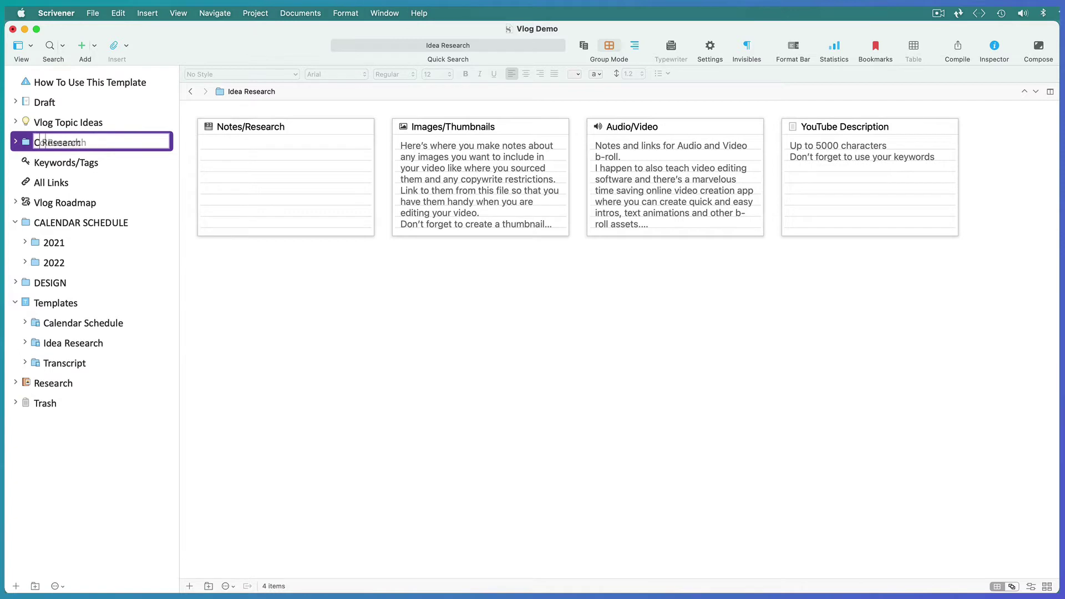
text( Palette)
key(Return)
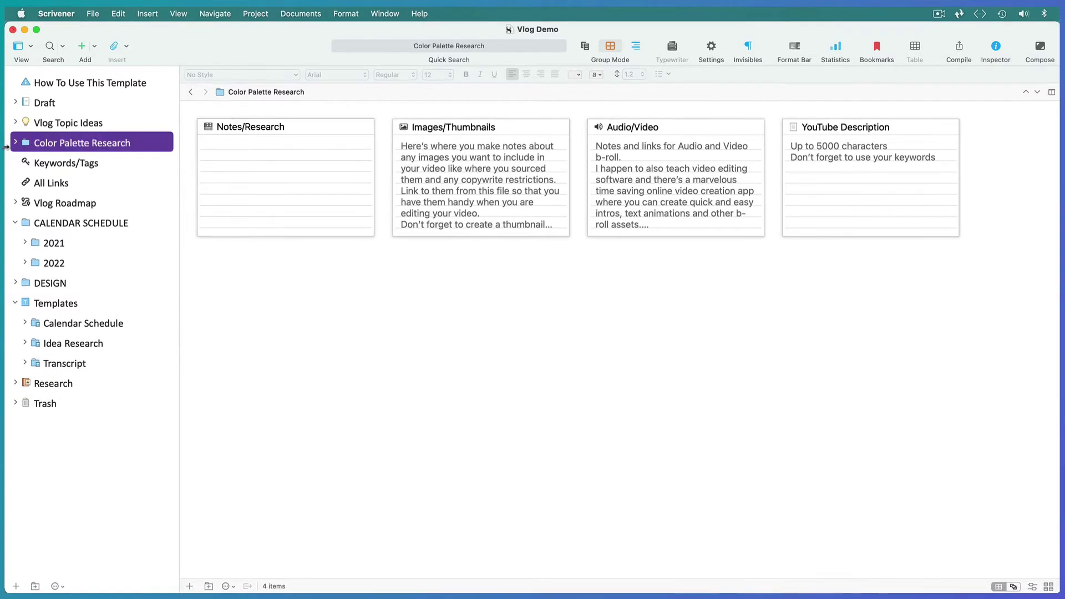
drag(25, 146, 26, 129)
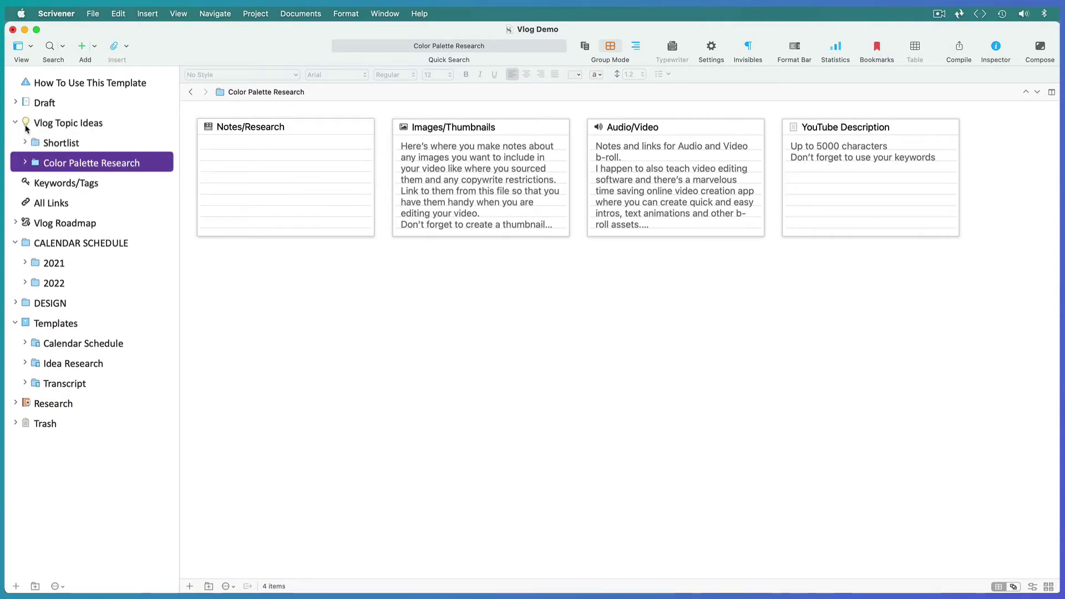
Step: Paste the prepared notes and palette image into the Notes/Research document
click(23, 164)
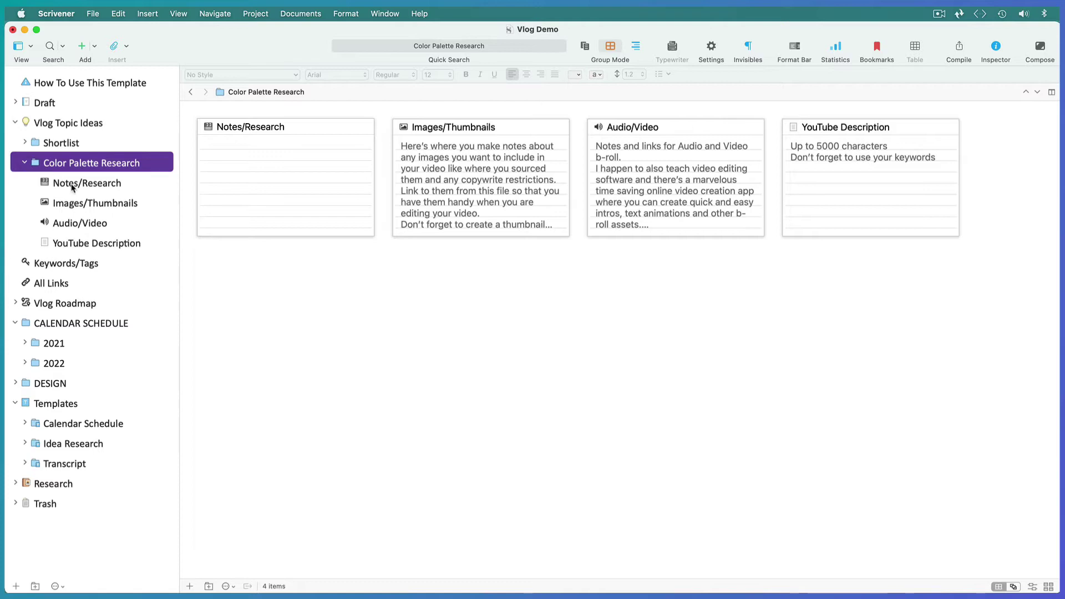
click(46, 185)
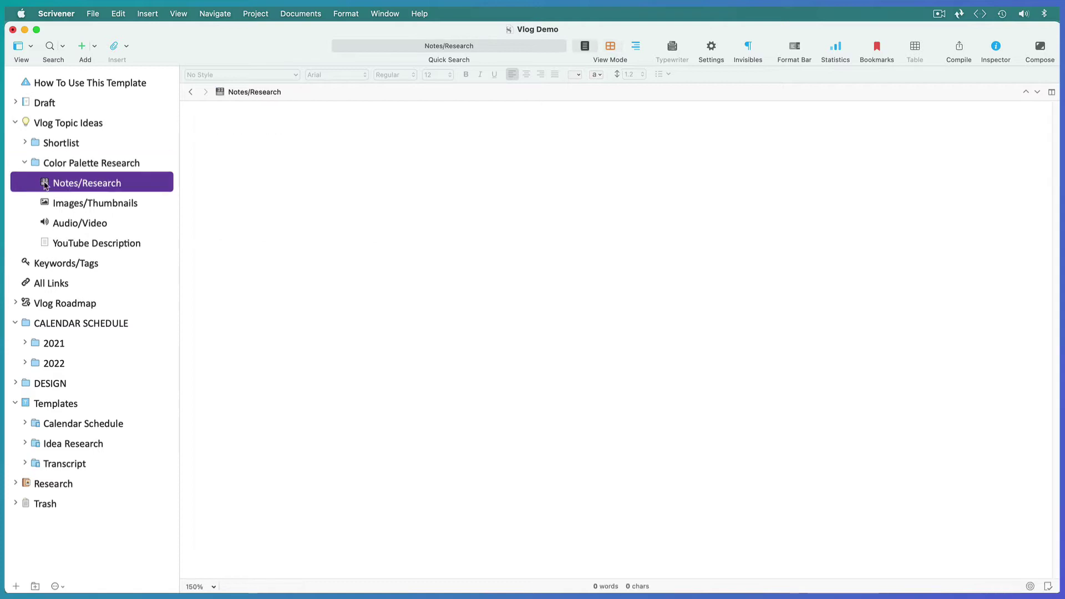
click(210, 130)
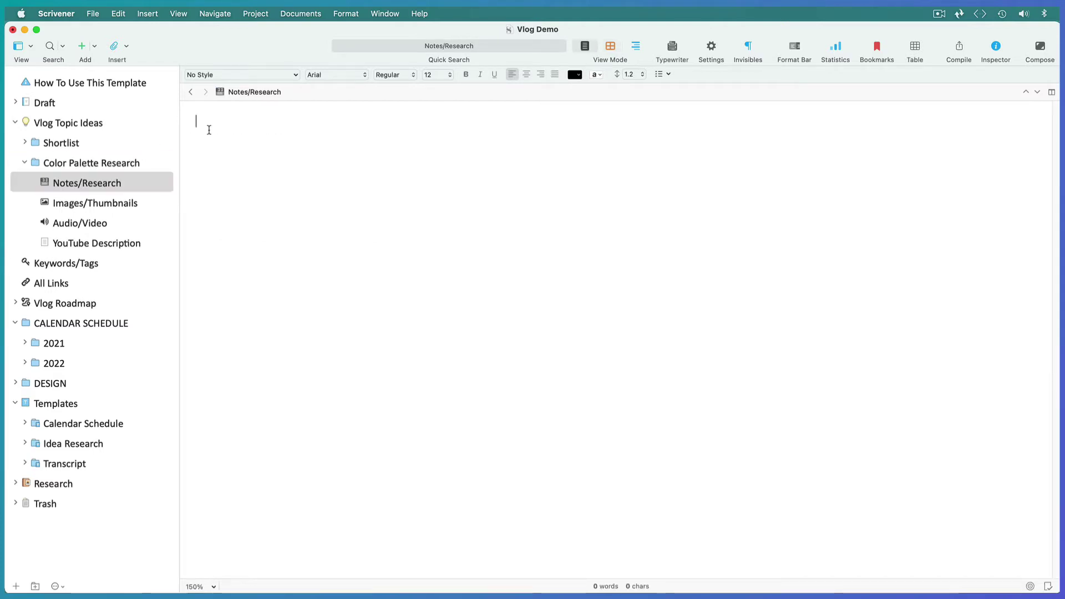
text(At vero eos et accusamus et iusto odio dignissimos ducimus qui blanditiis praesentium voluptatum deleniti atque corrupti quos dolores et quas molestias excepturi sint occaecati cupiditate non provident, similique sunt in culpa qui officia deserunt mollitia animi, id est laborum et dolorum fuga.  Color Palette:  Et harum quidem rerum facilis est et expedita distinctio. Nam libero tempore, cum soluta nobis est eligendi optio cumque nihil impedit quo minus id quod maxime placeat facere possimus, omnis voluptas assumenda est, omnis dolor repellendus. Temporibus autem quibusdam et aut officiis debitis aut rerum necessitatibus saepe eveniet ut et voluptates repudiandae sint et molestiae non recusandae. Itaque earum rerum hic tenetur a sapiente delectus, ut aut reiciendis voluptatibus maiores alias consequatur aut perferendis doloribus asperiores repellat.)
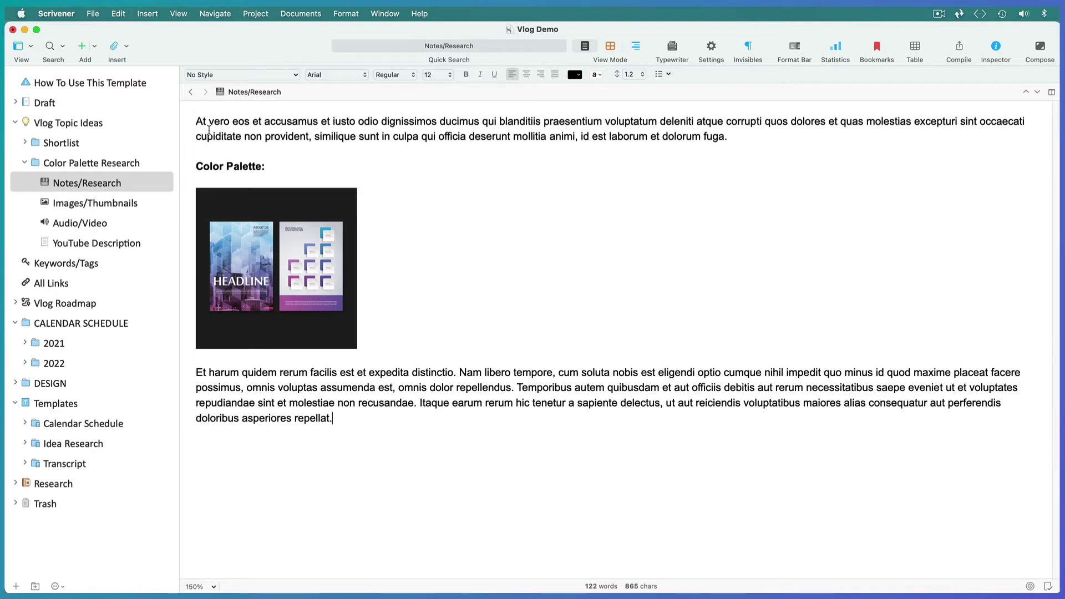
click(79, 223)
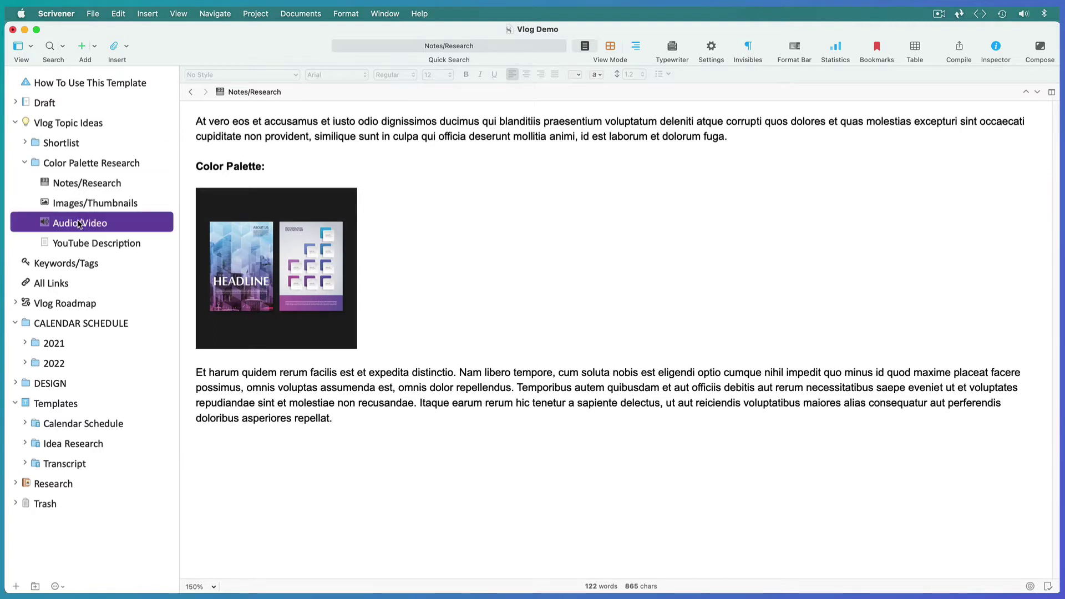
Step: Bookmark the Kazz Intro 02.mp4 video in the Inspector's Document Bookmarks and preview it
click(998, 47)
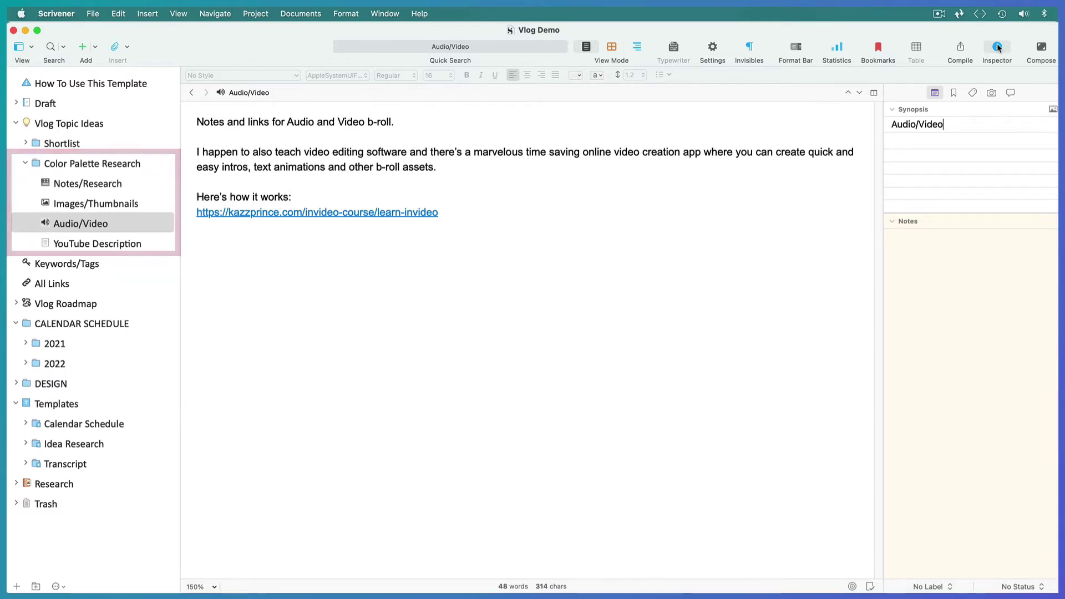
click(954, 94)
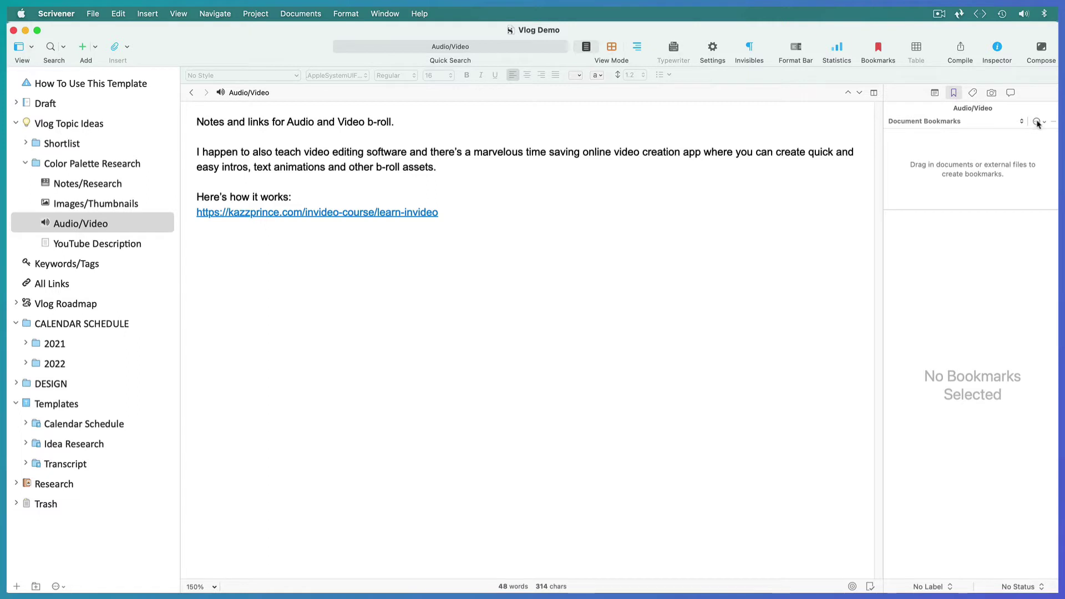
click(1036, 122)
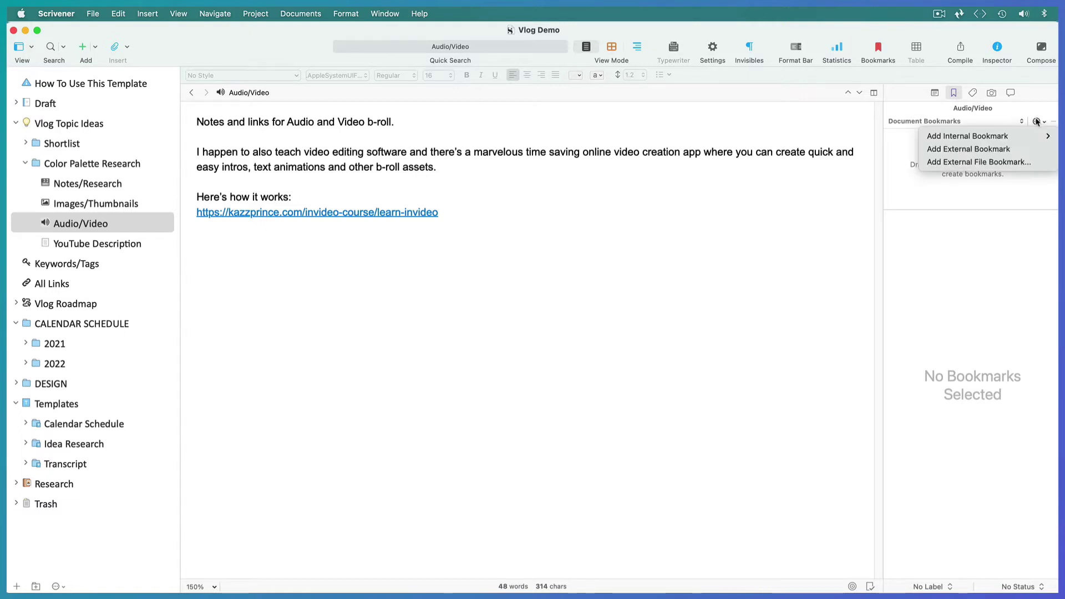
click(1035, 162)
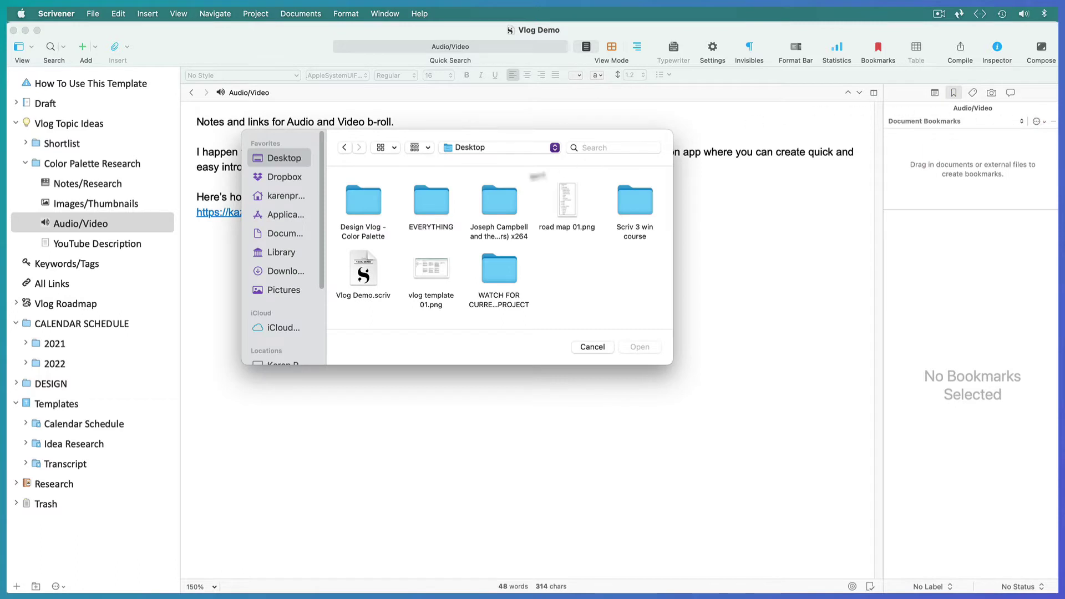
click(368, 200)
double_click(363, 201)
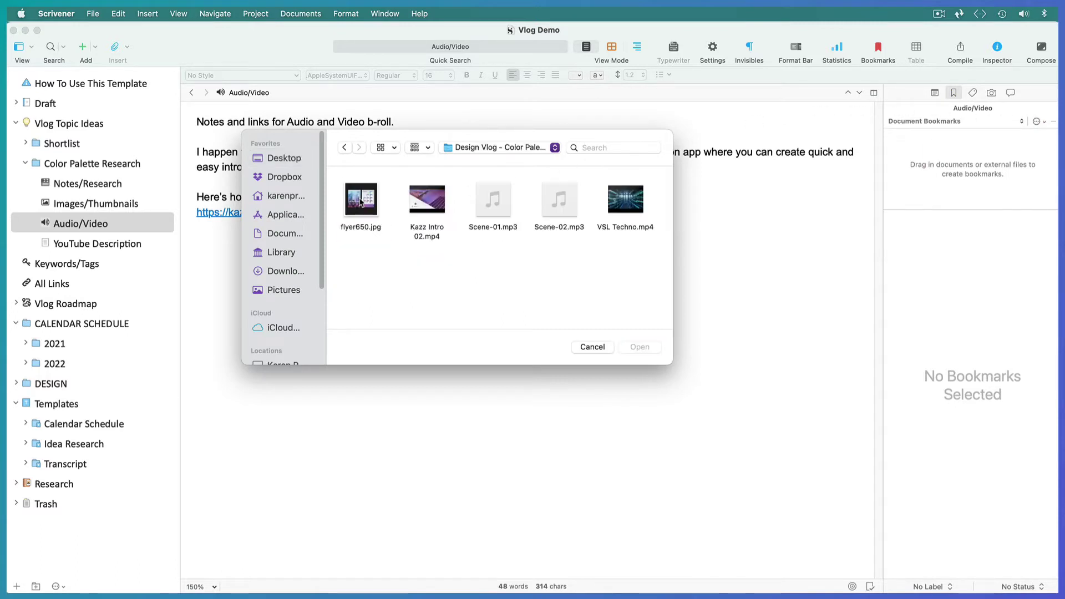
click(430, 195)
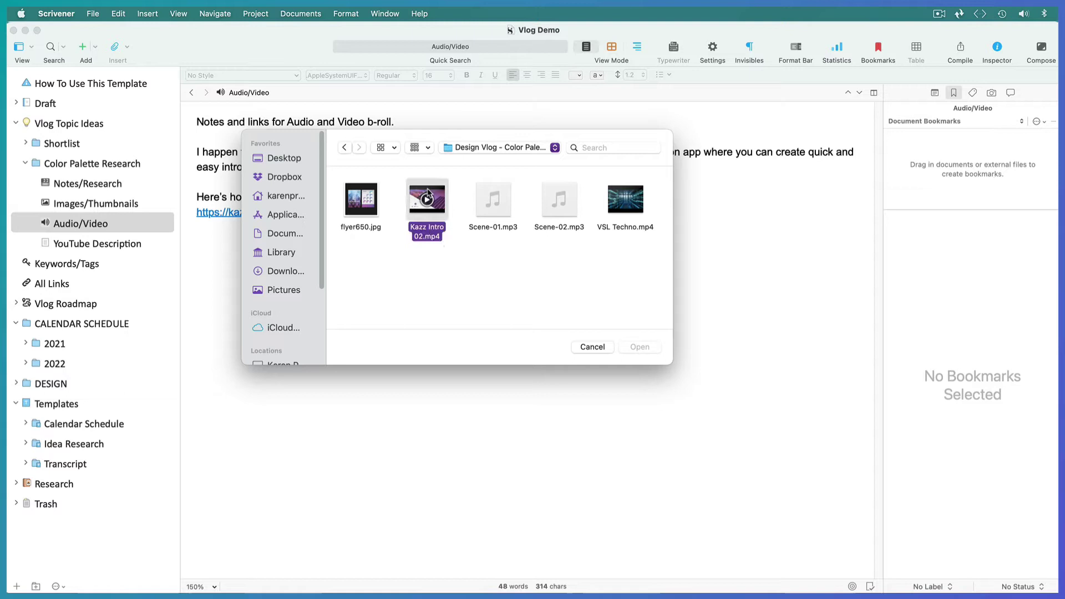
click(635, 347)
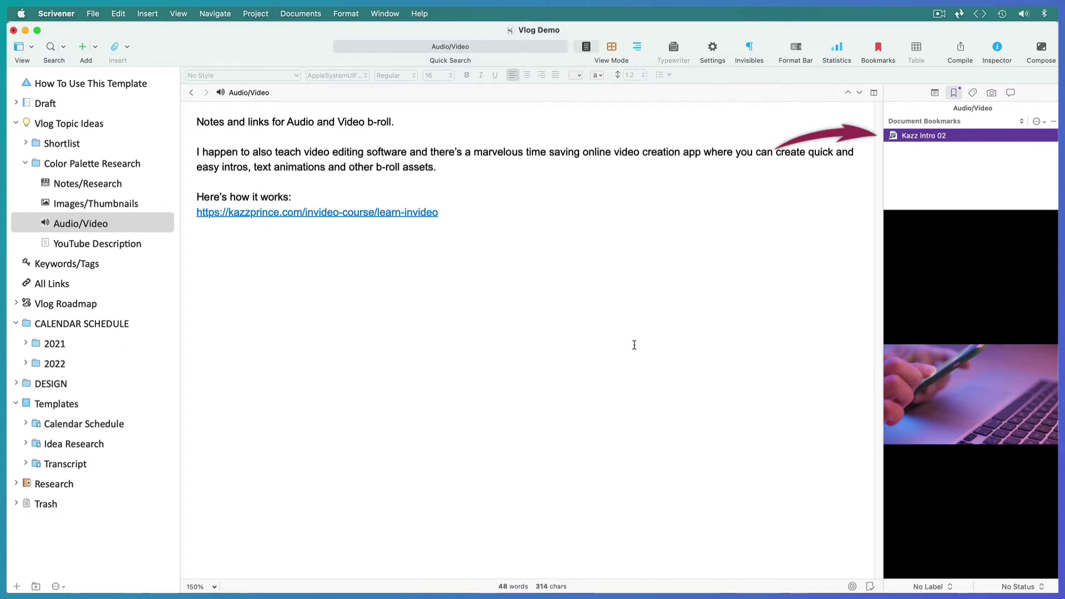
mouse_move(1039, 556)
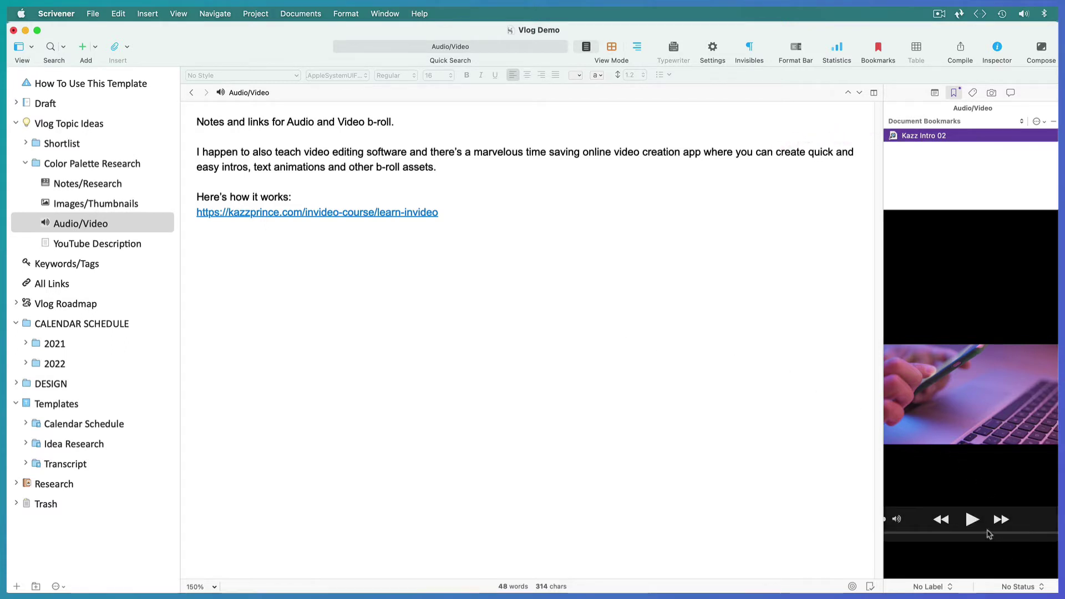
click(973, 521)
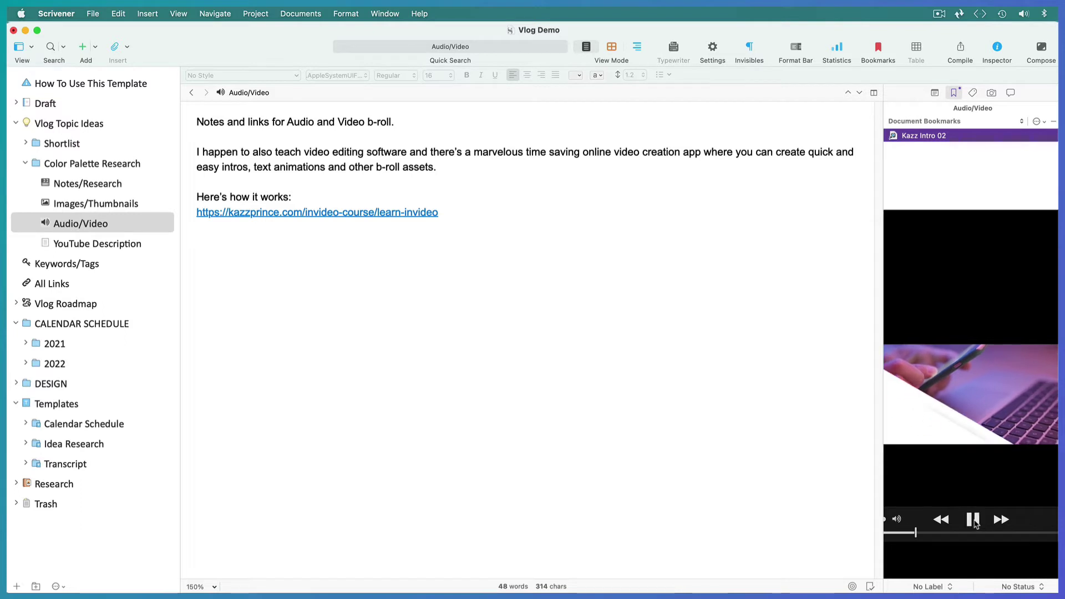
click(973, 520)
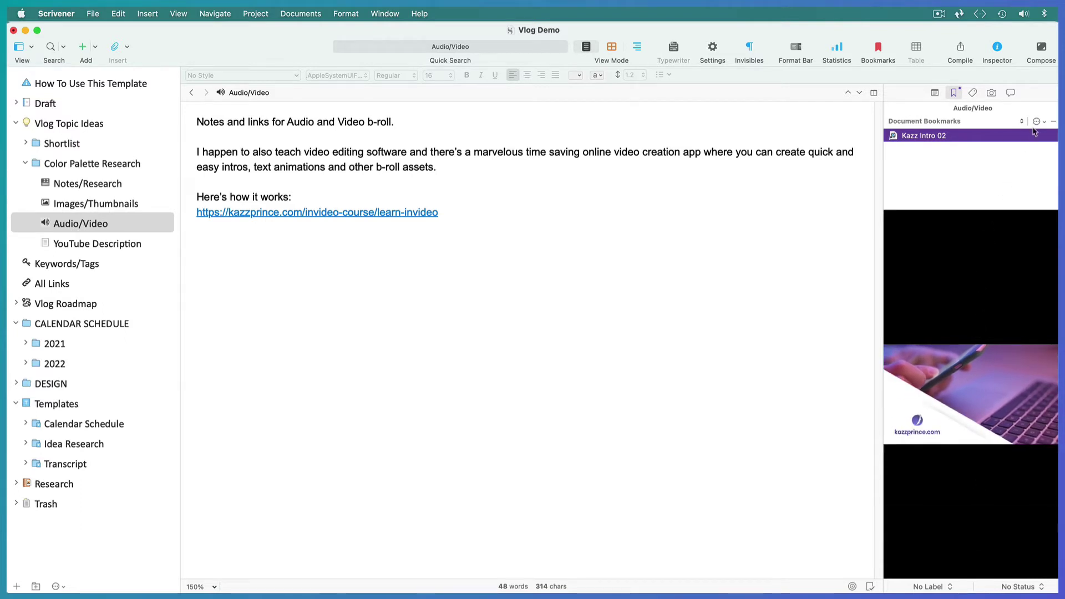
Step: Bookmark the Scene-01.mp3 audio file and play then stop its preview
click(1036, 122)
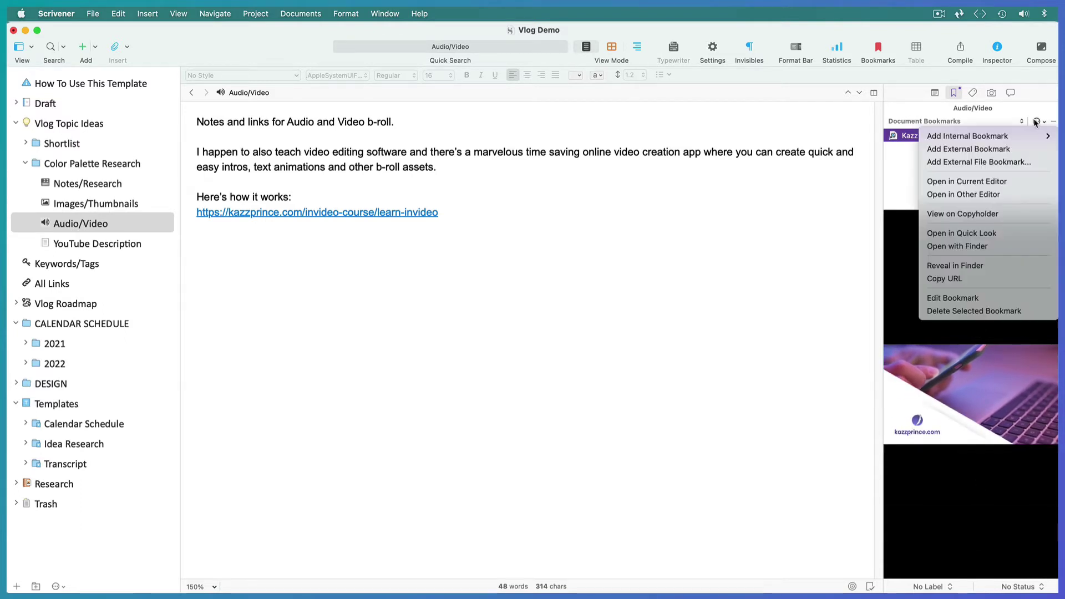
click(1030, 164)
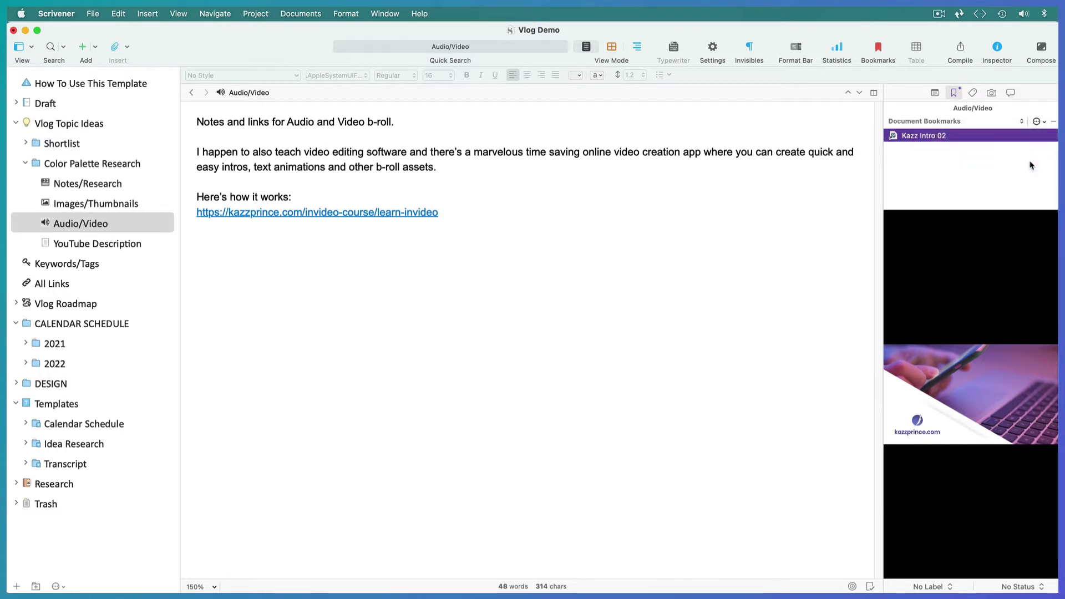
click(493, 200)
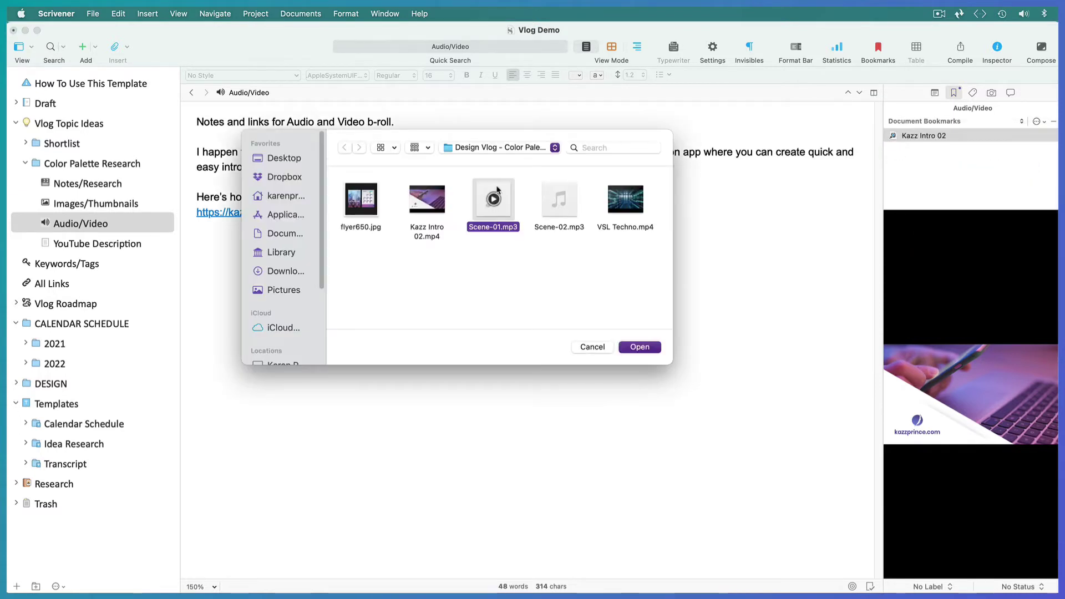
click(635, 350)
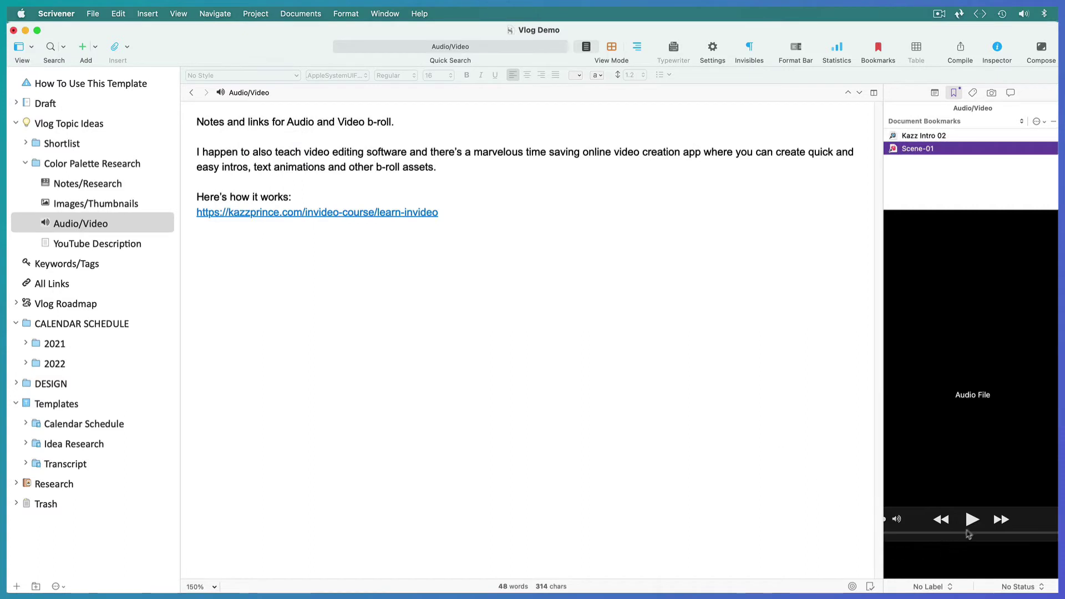
click(973, 521)
click(973, 520)
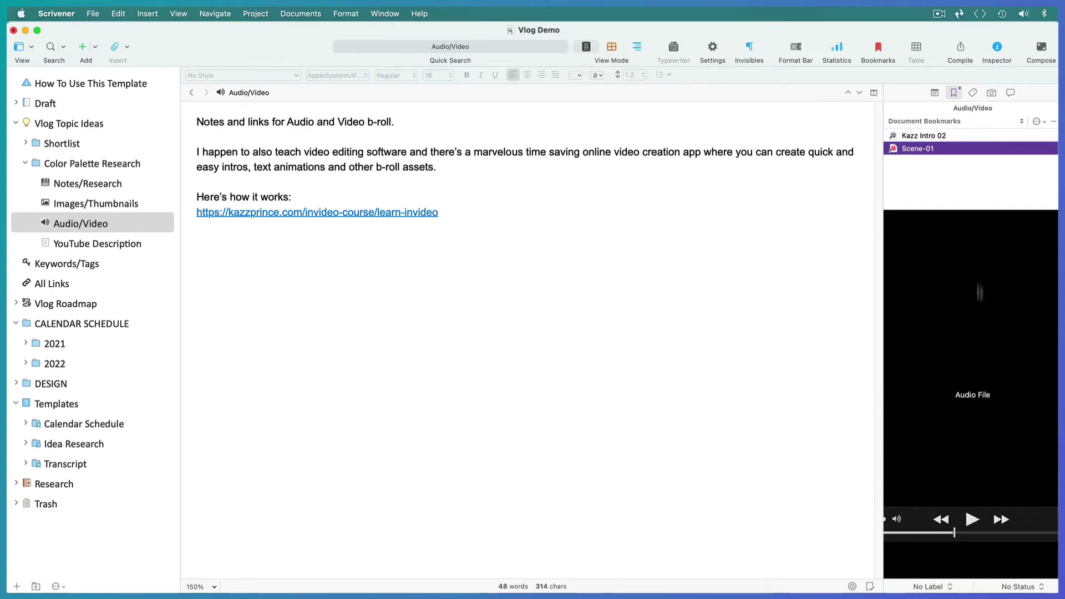
Step: Hide the Inspector and move Color Palette Research from the Shortlist into DESIGN's UX/UI Design folder
click(998, 49)
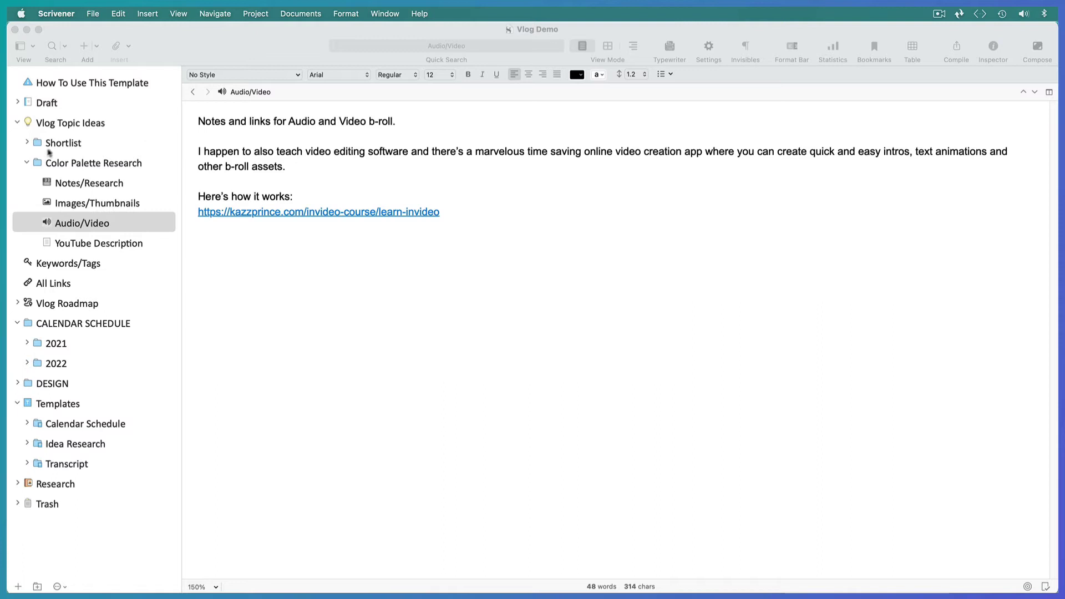
click(28, 163)
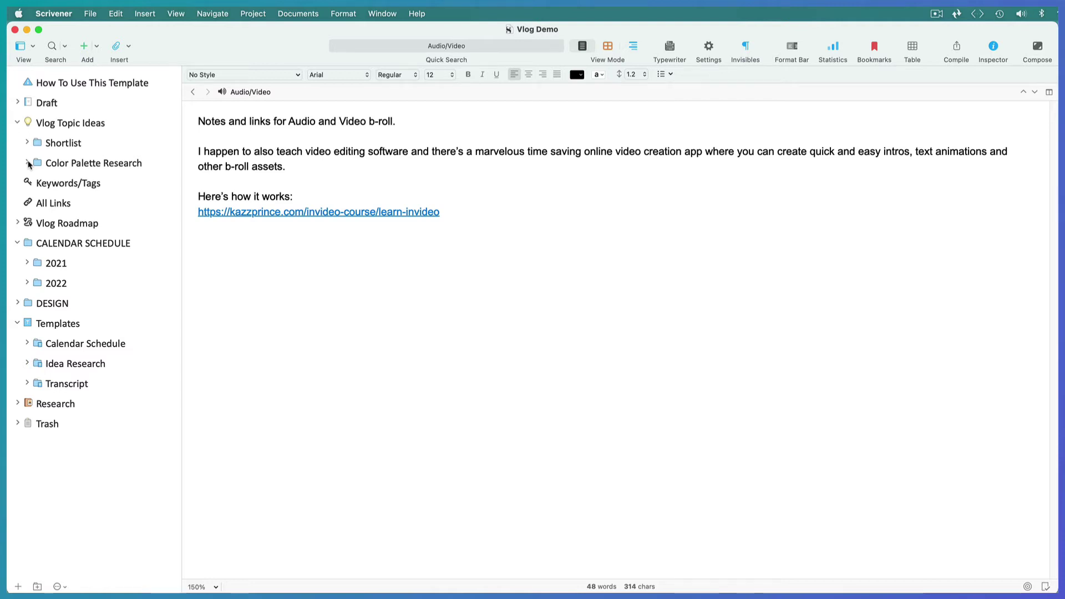
drag(32, 165, 34, 146)
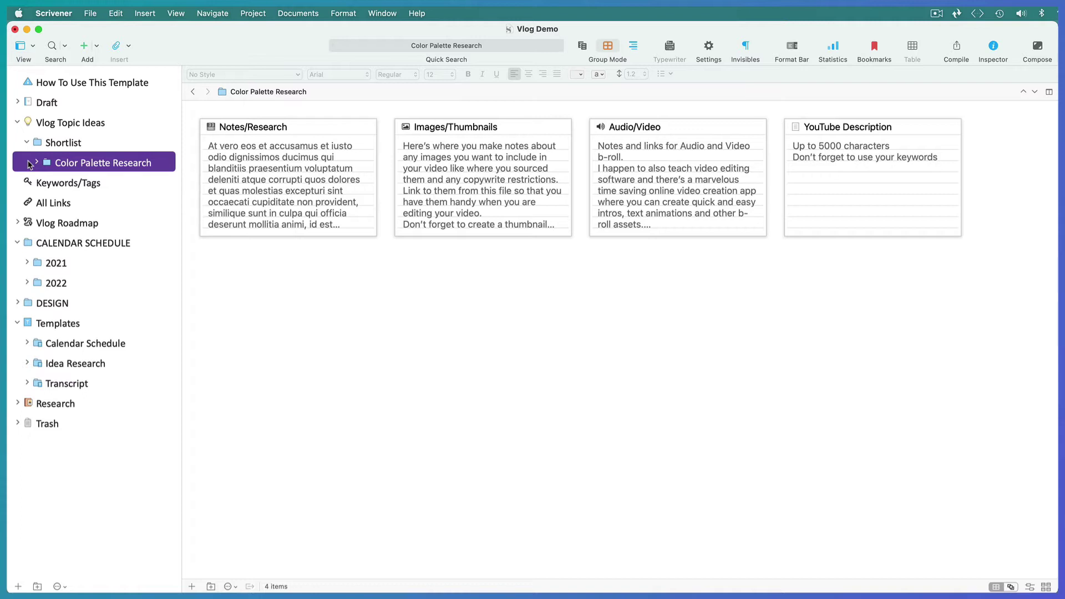
click(26, 264)
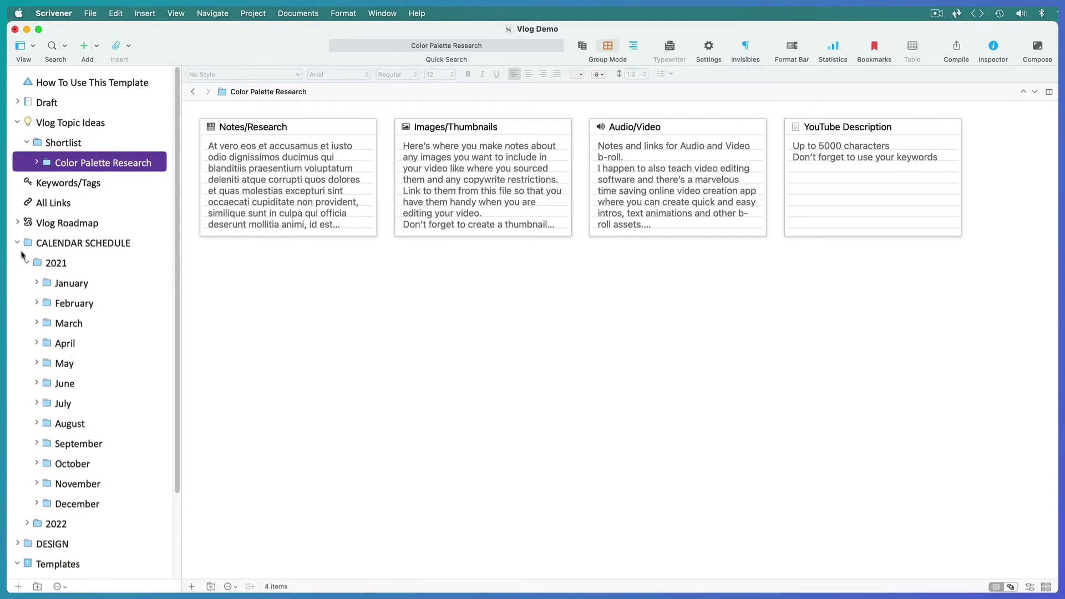
click(18, 243)
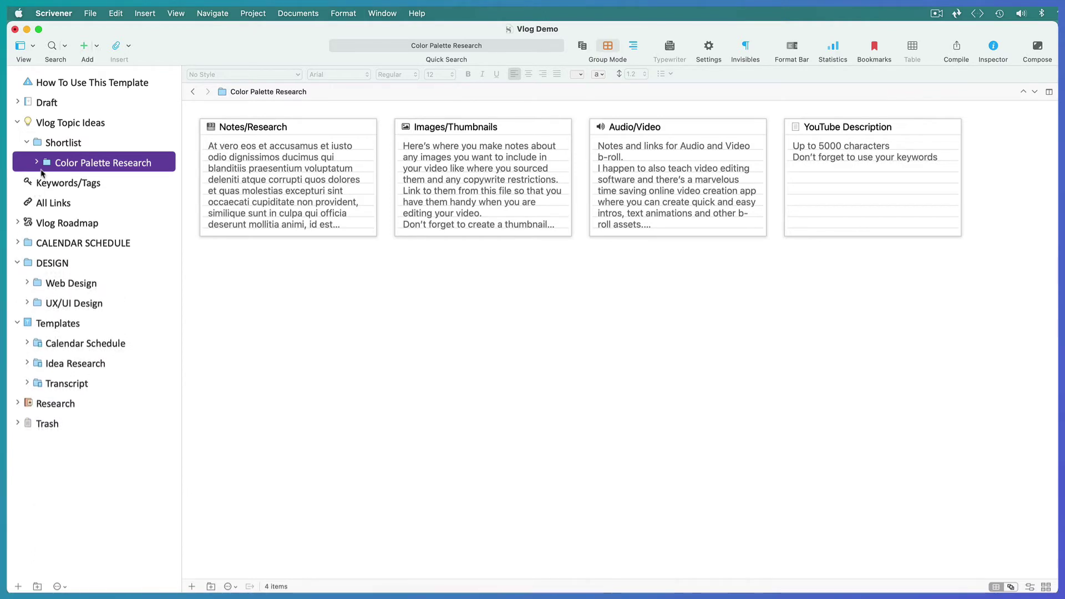
drag(46, 165, 43, 304)
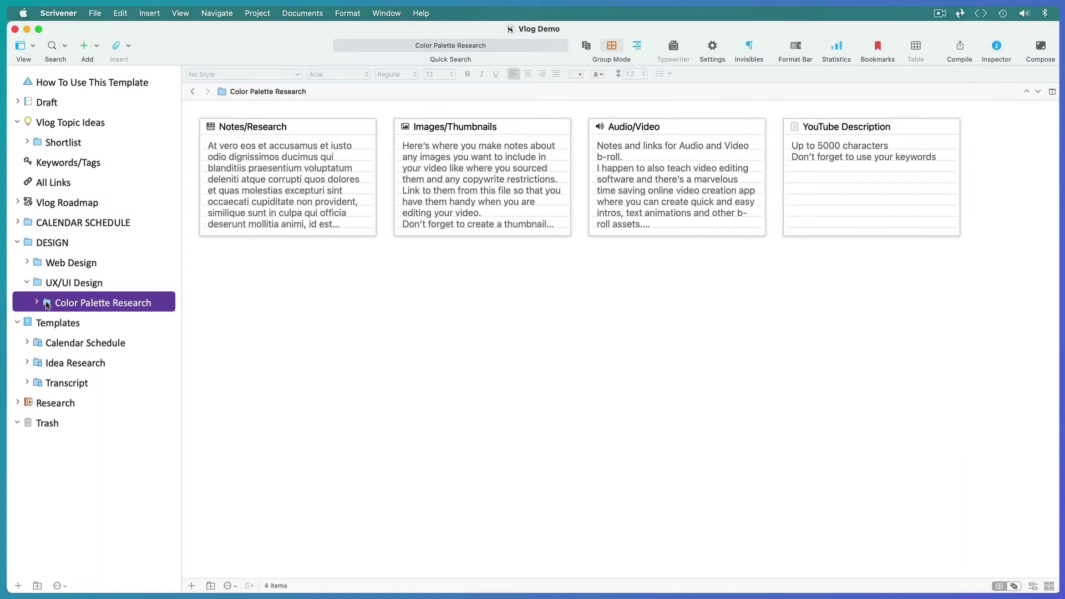
Step: Collapse DESIGN and Vlog Topic Ideas, then view the Keywords/Tags and All Links documents
click(18, 243)
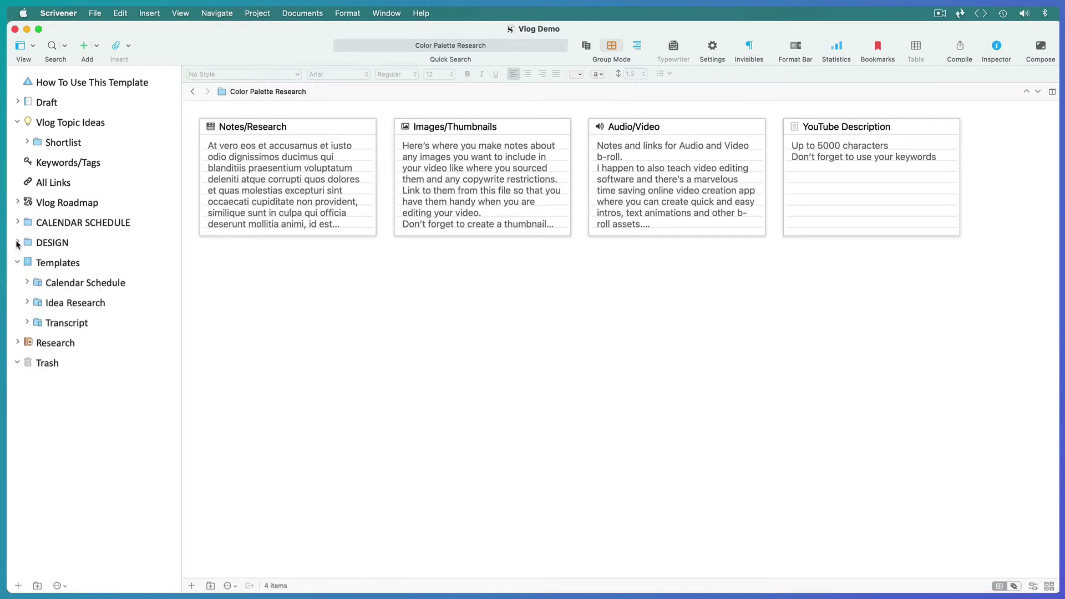
click(17, 122)
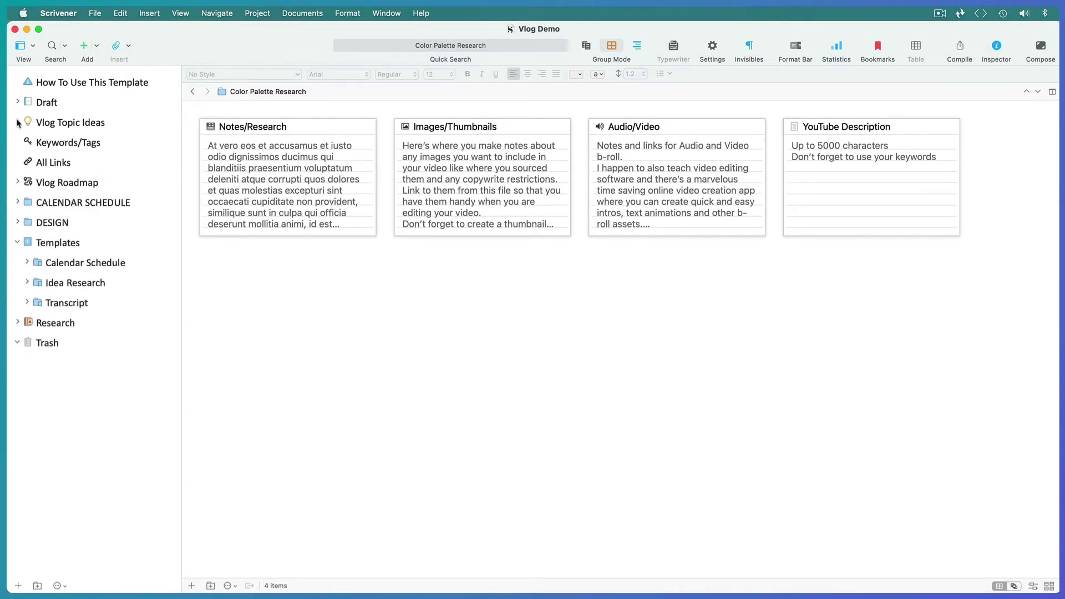
click(52, 144)
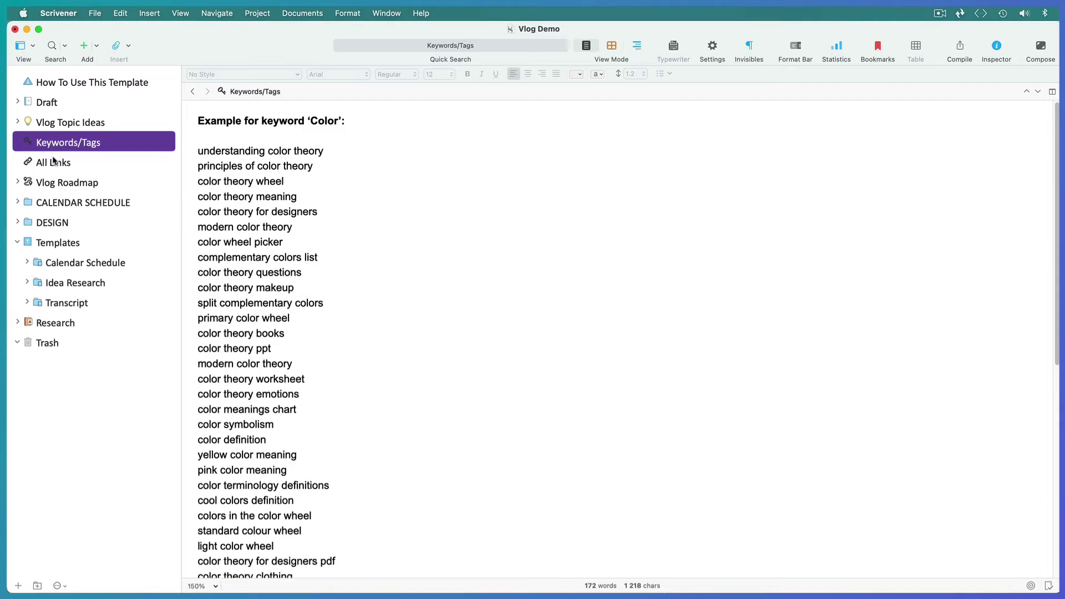
click(56, 163)
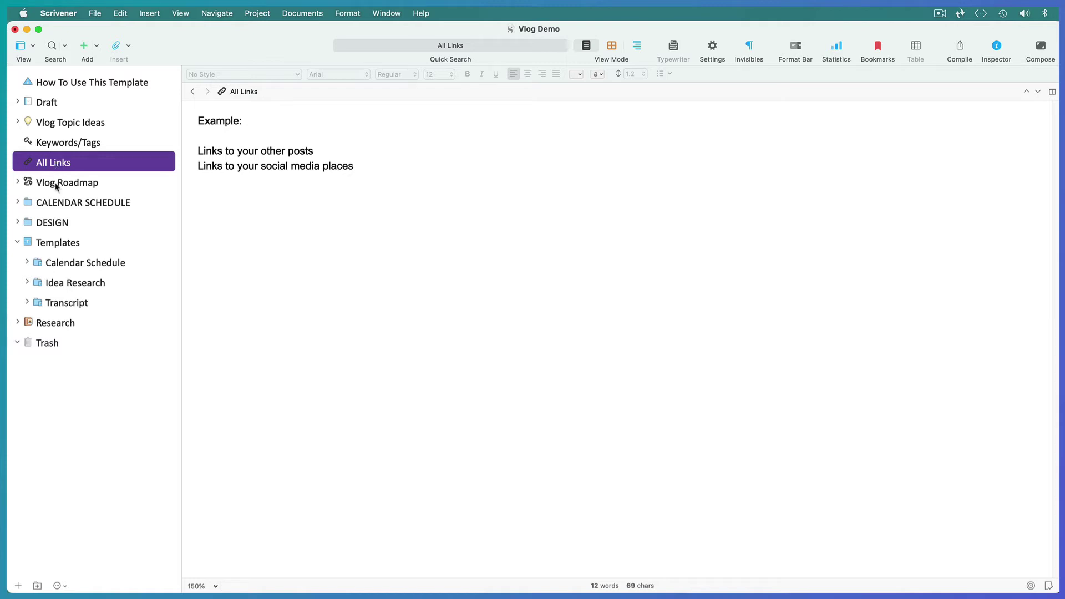
Step: Show the Vlog Roadmap corkboard and list its Title, Sub-headings and Structure Roadmap items
click(55, 185)
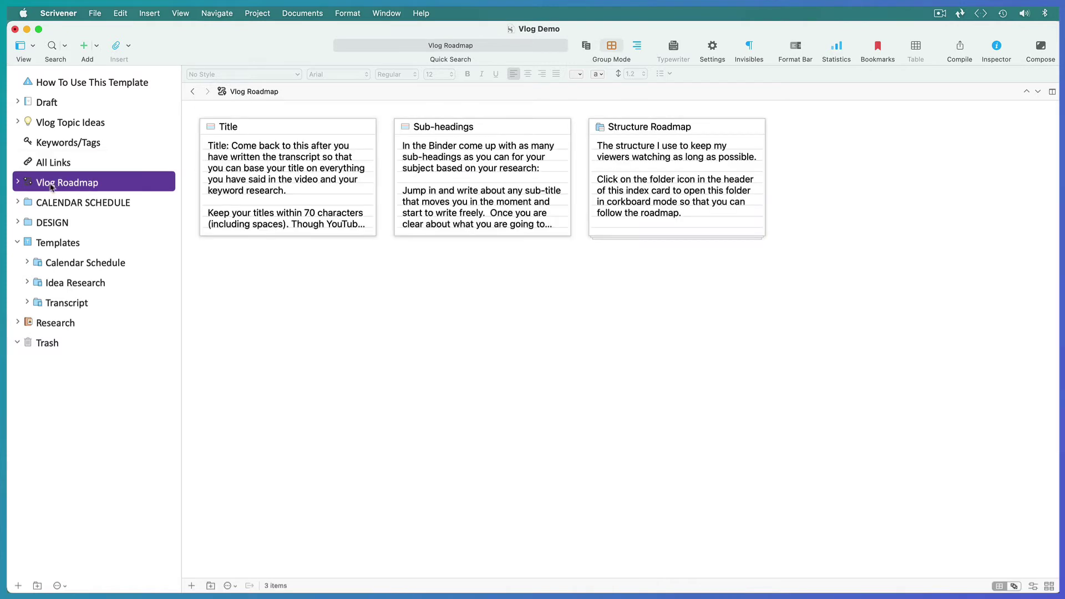
click(18, 184)
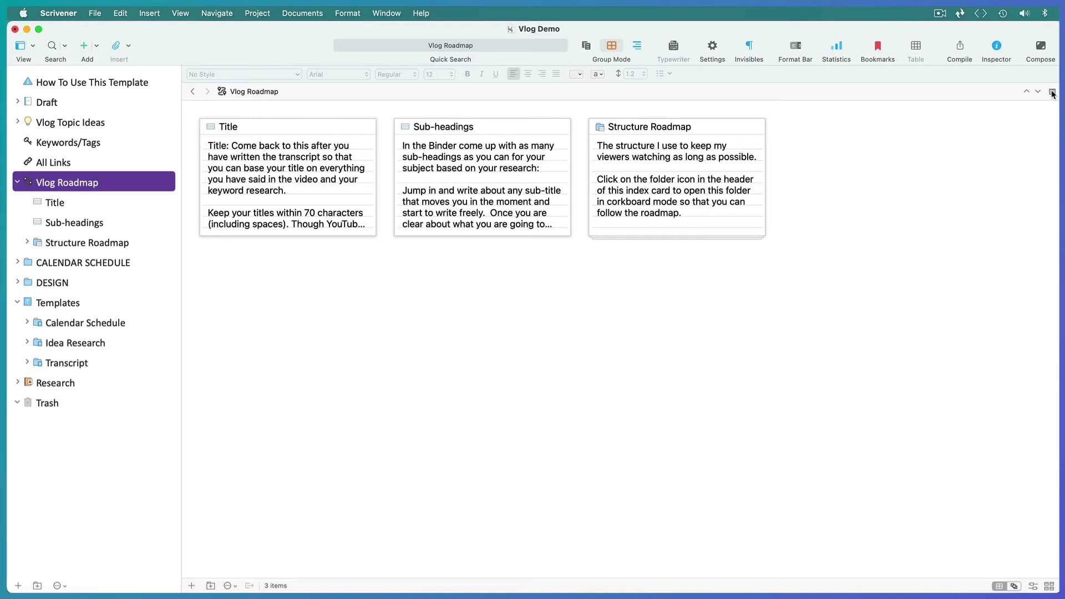
Step: Split the editor, widen the left pane in Scrivenings view, and show Color Palette Research there
click(1052, 93)
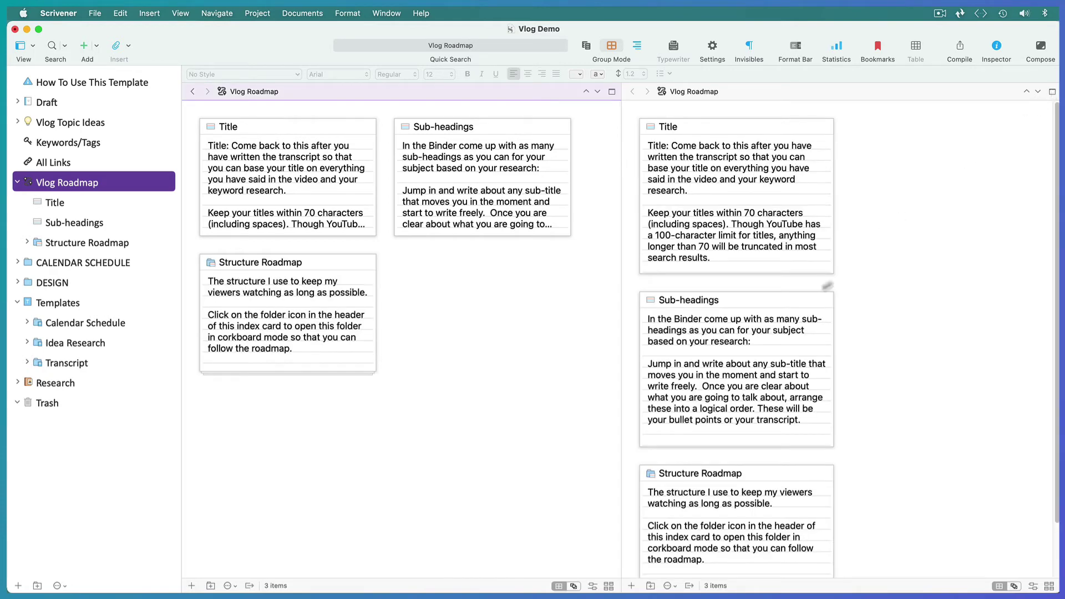
drag(623, 438, 810, 402)
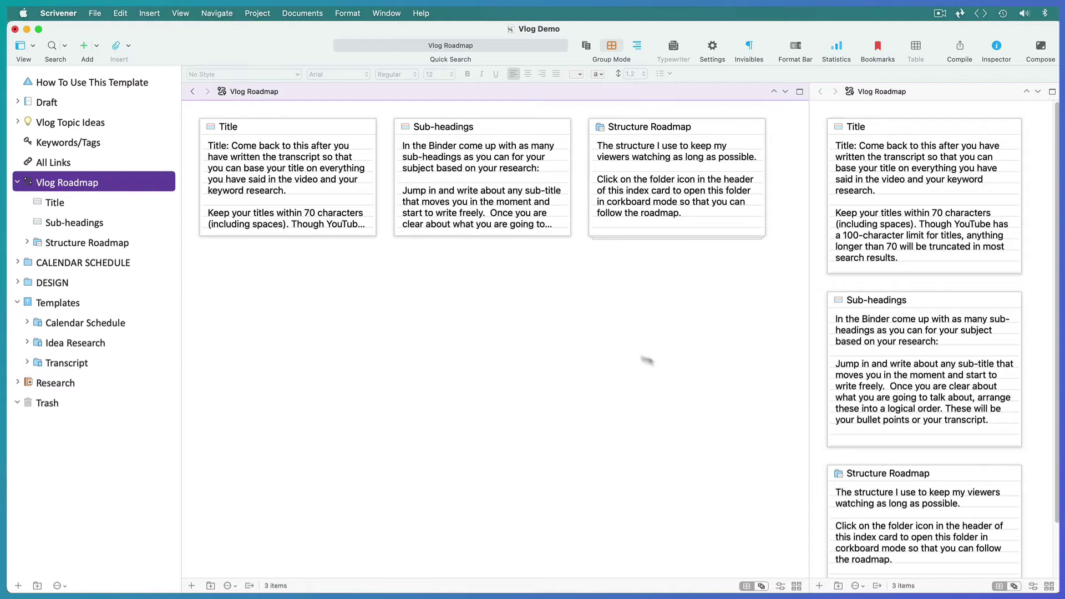
click(599, 351)
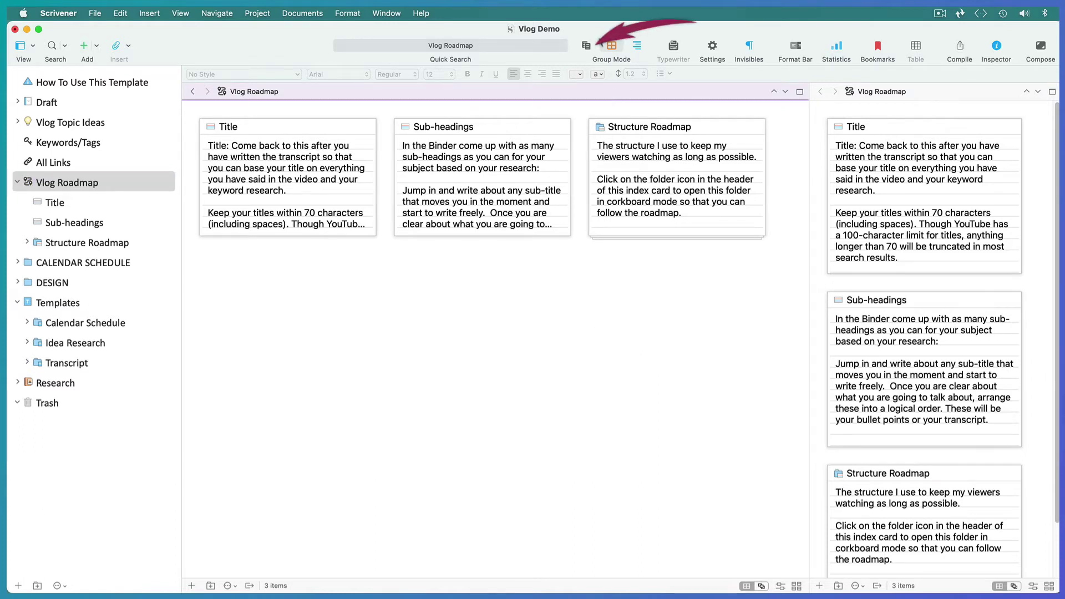
click(586, 46)
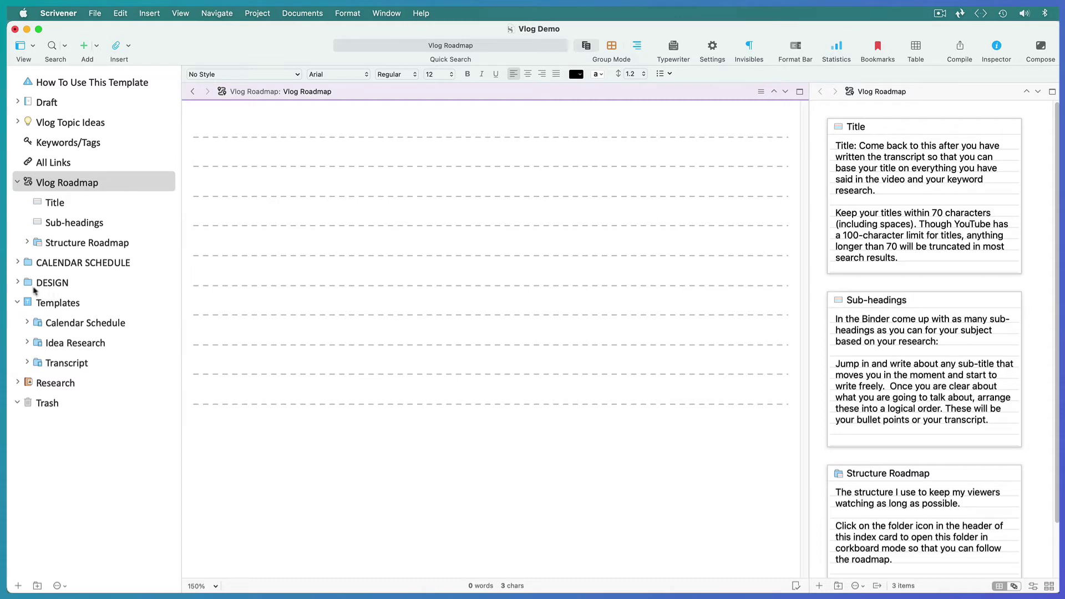
click(18, 283)
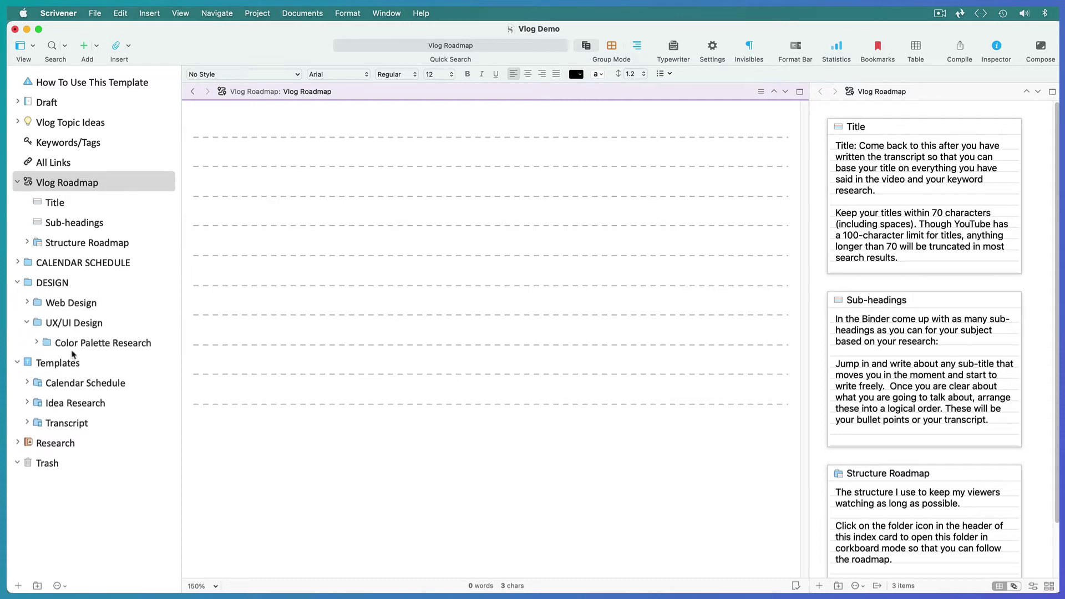
click(81, 344)
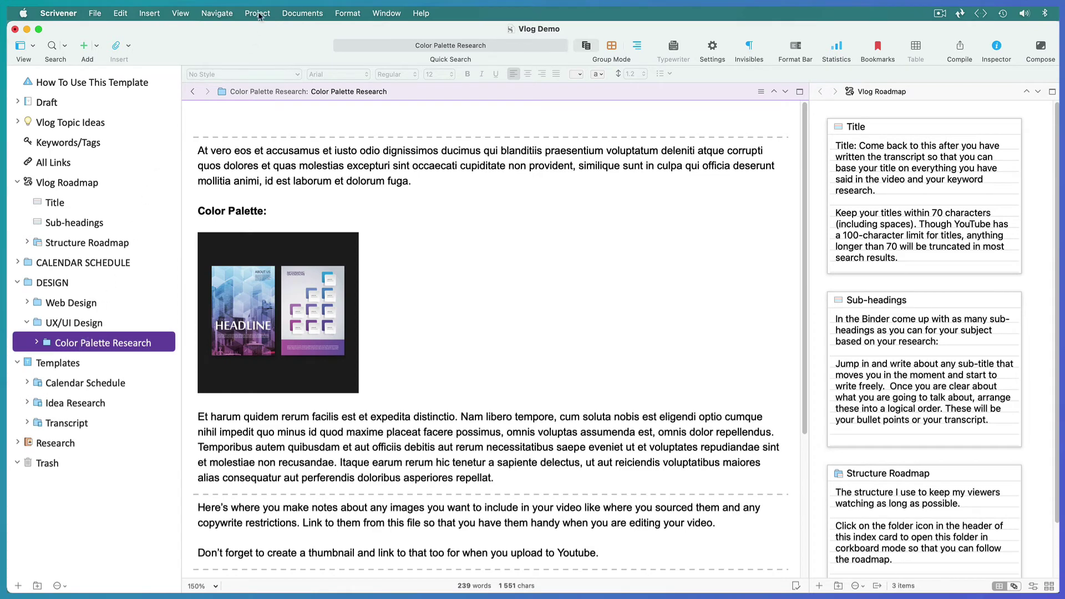
Step: Create a 'Color Palette Post' folder from the Transcript template and expand it in the binder
click(257, 13)
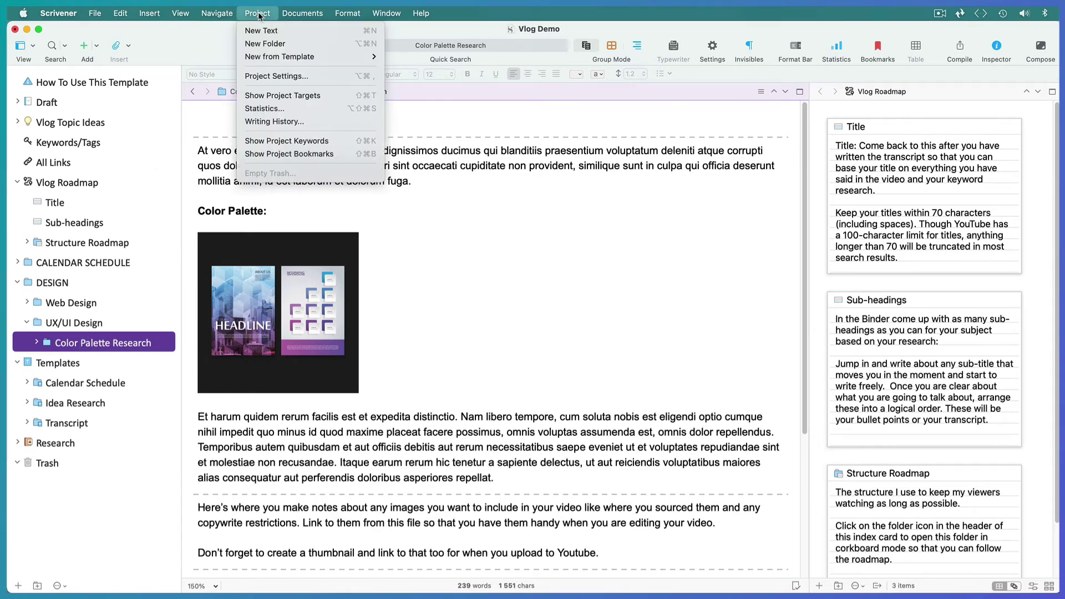
mouse_move(265, 57)
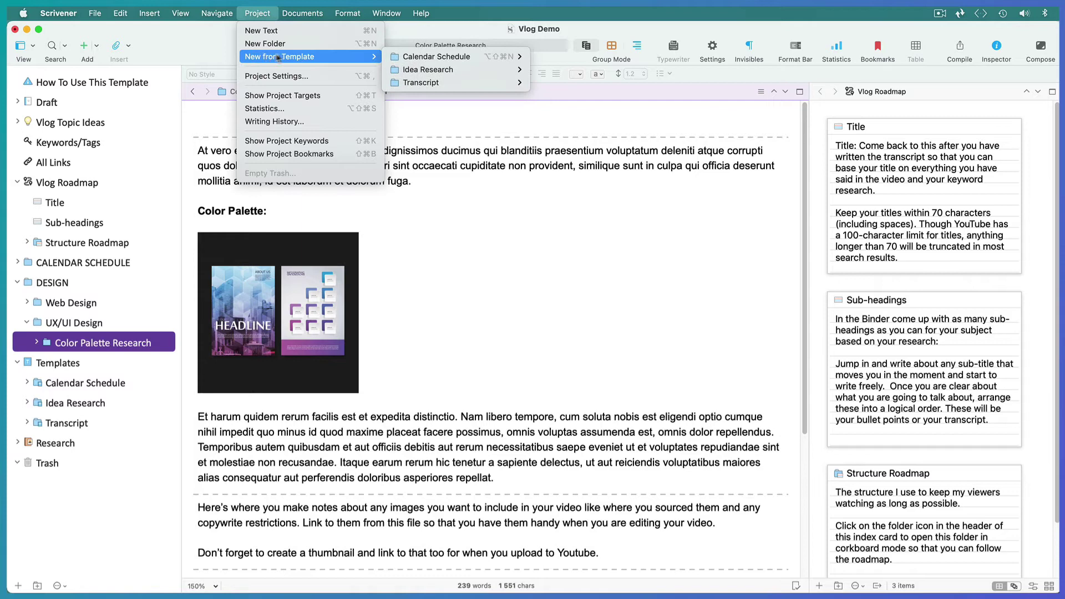
mouse_move(419, 59)
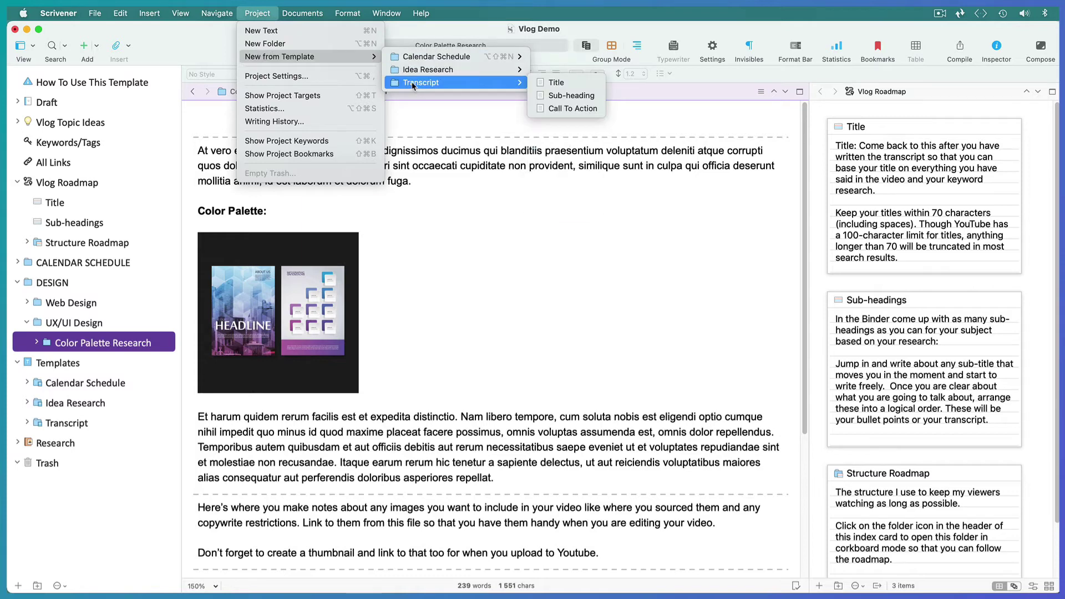
key(Escape)
text(Co)
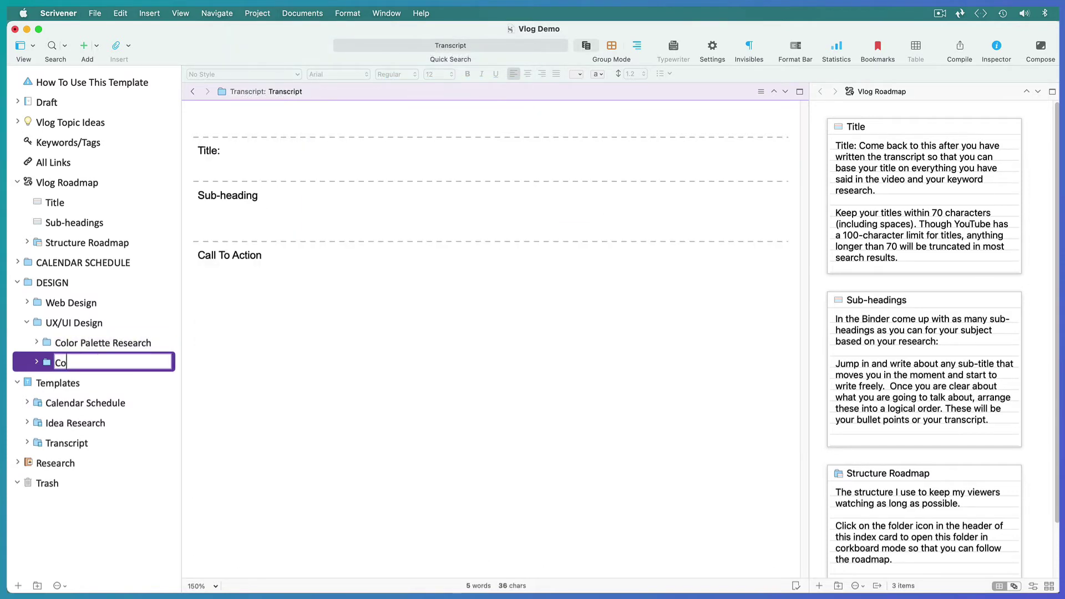
text(lor Palette Post)
key(Return)
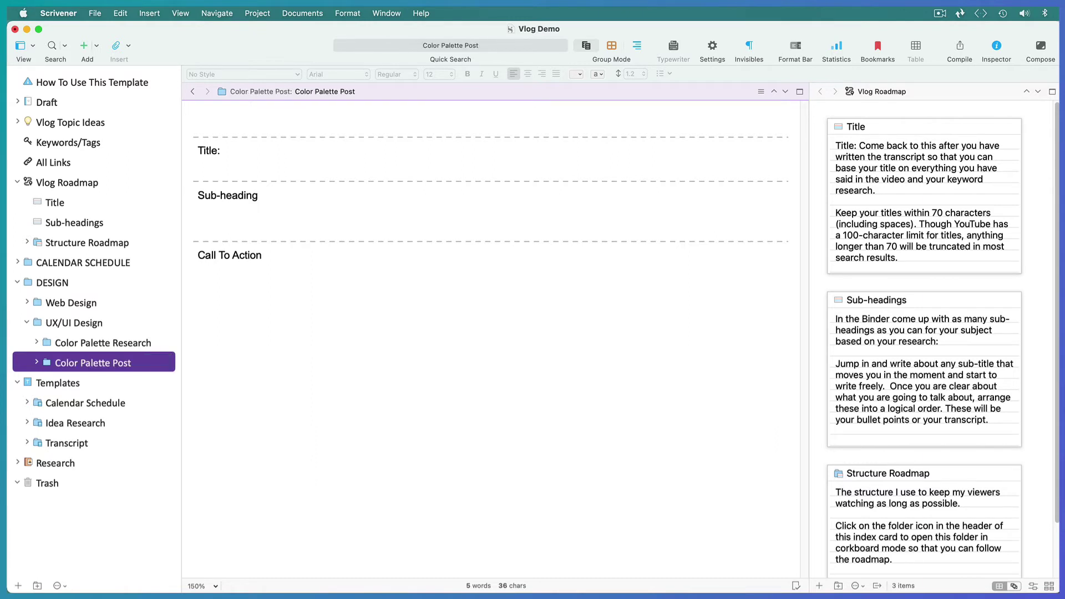
click(36, 362)
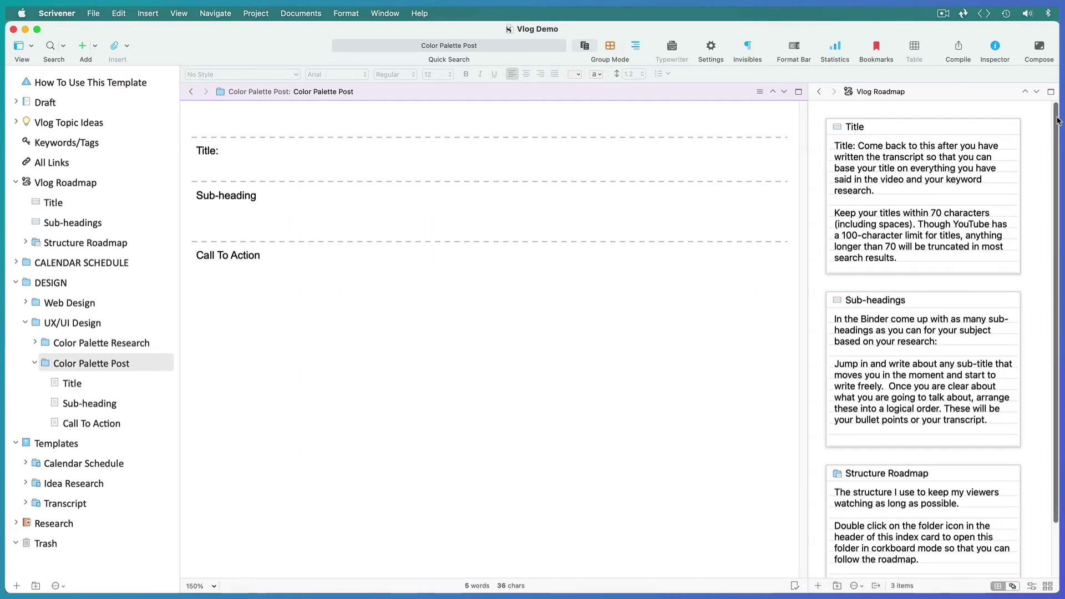
Step: Rename the Sub-heading document to 'Color Wheel' and add a new 'Analogous' document after it
drag(1056, 119, 1055, 181)
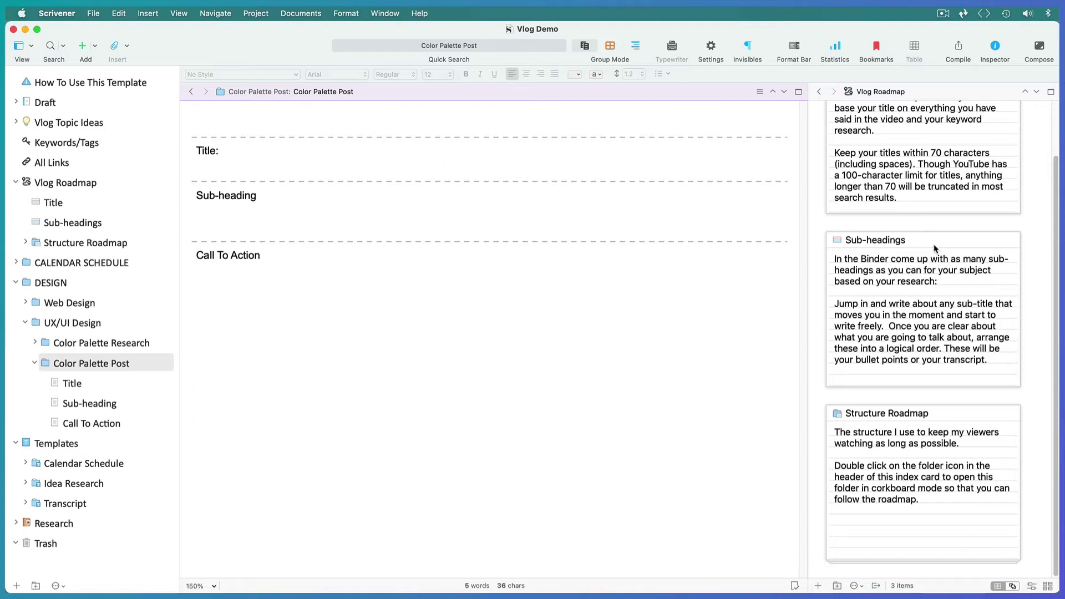
click(488, 119)
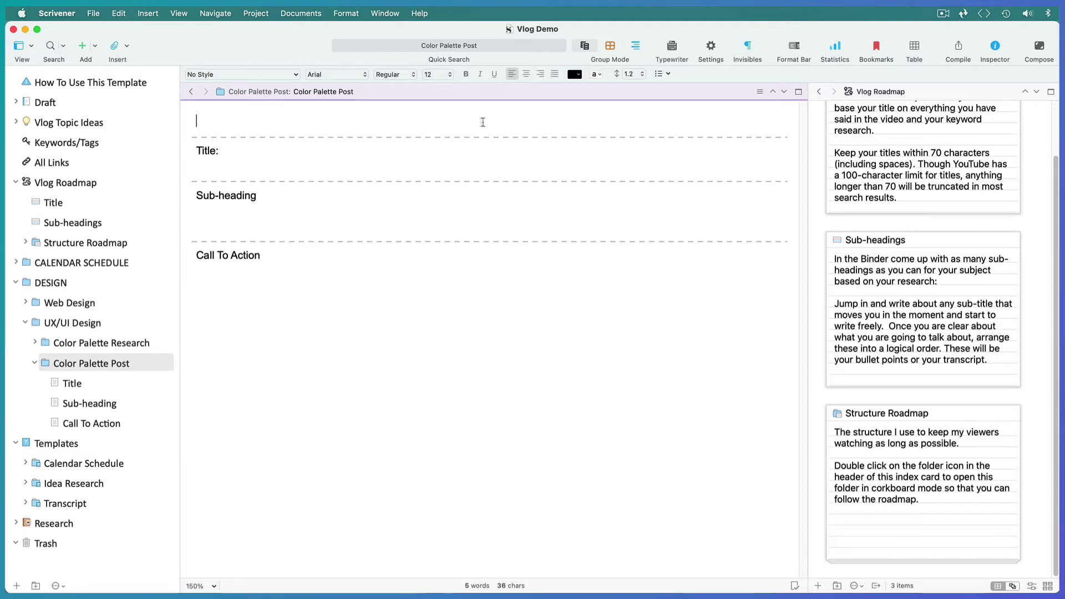
click(89, 403)
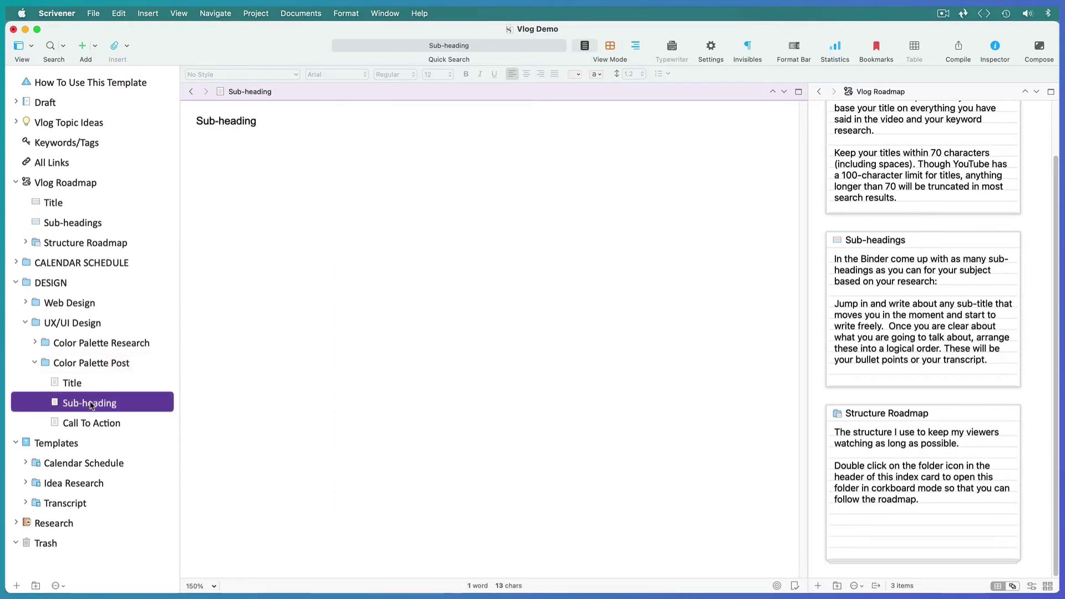
key(Return)
text(Color W)
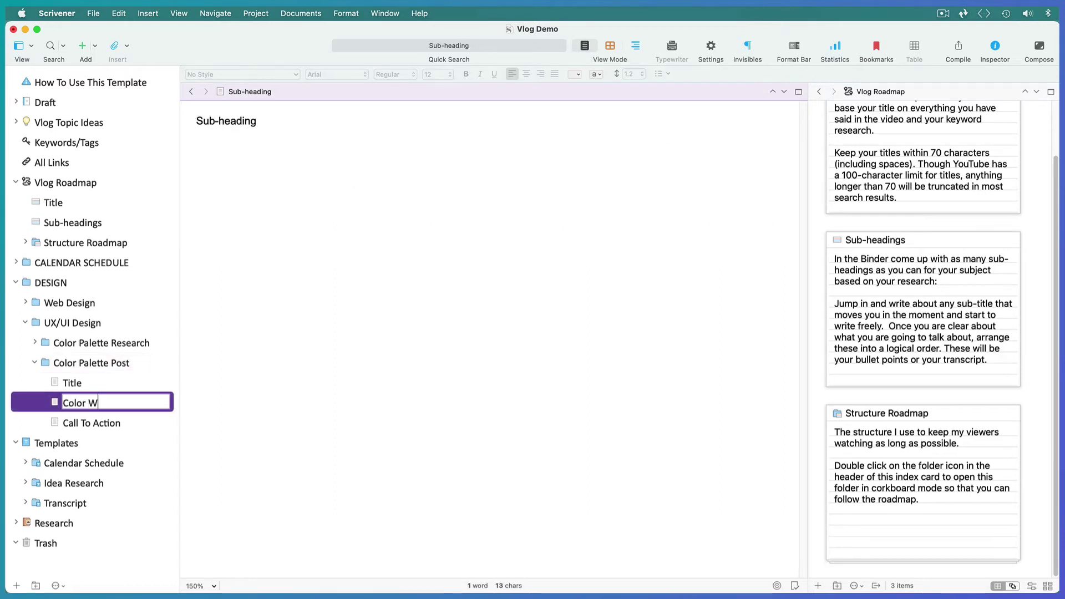
text(heel)
key(Return)
key(super+n)
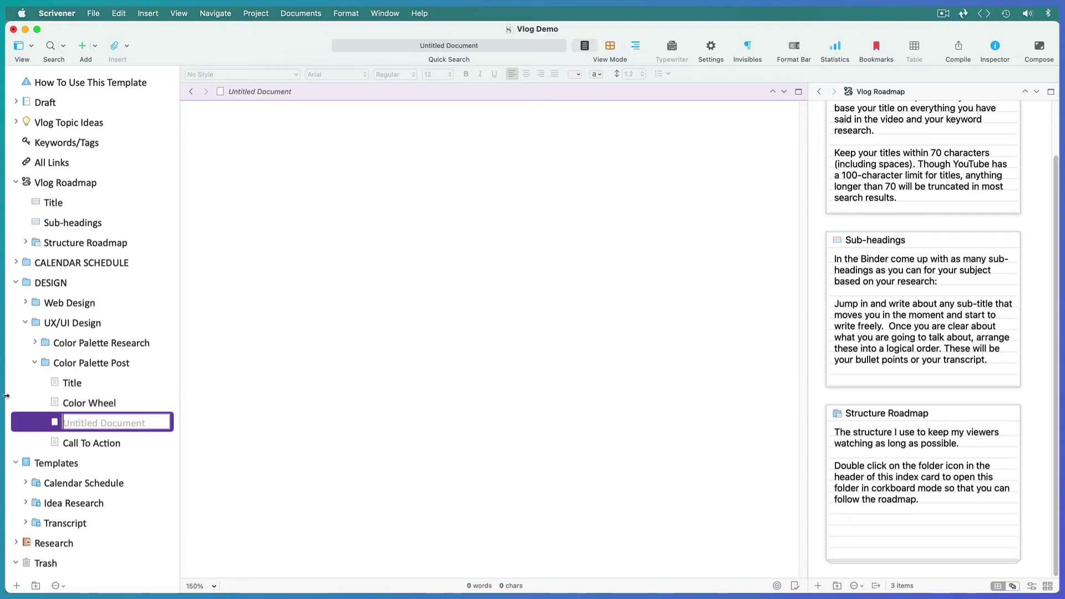
text(Analogous)
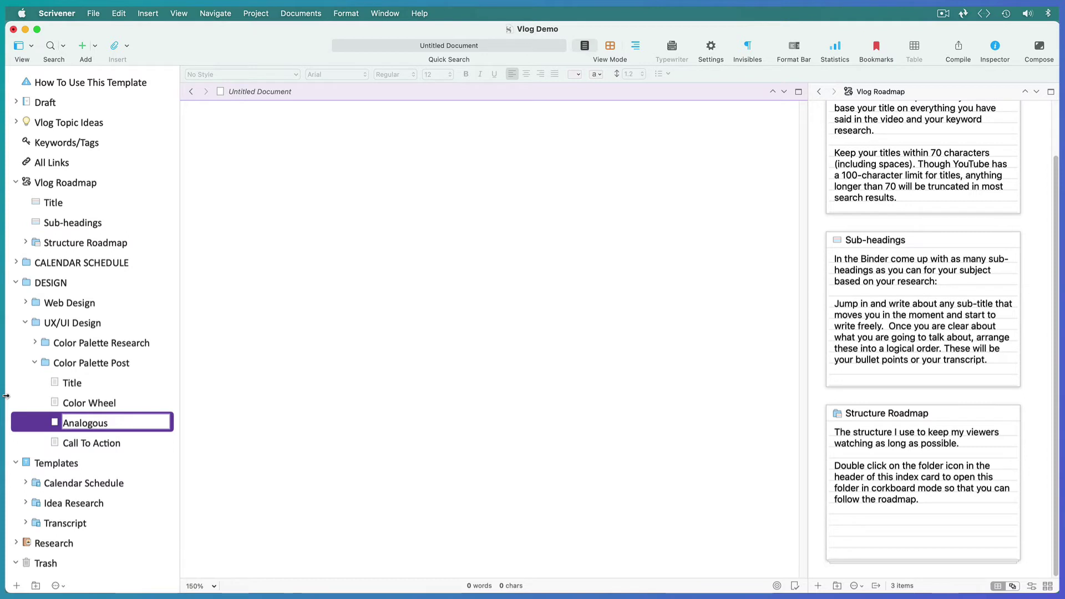
key(Return)
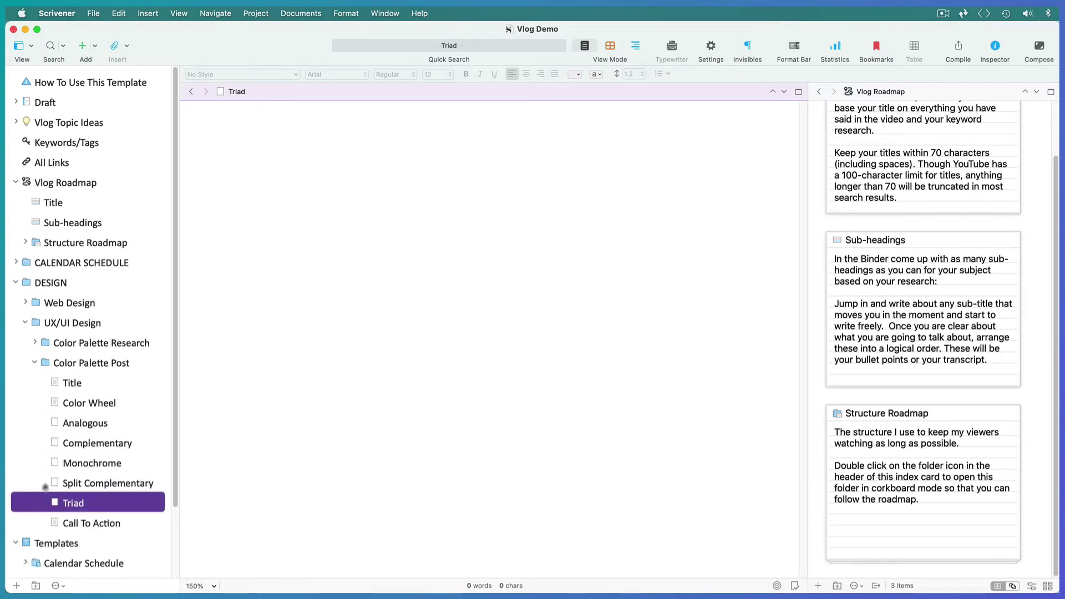
Step: Paste a Lorem ipsum paragraph into Color Wheel, a bulleted list into Complementary, and a paragraph into Monochrome
click(104, 407)
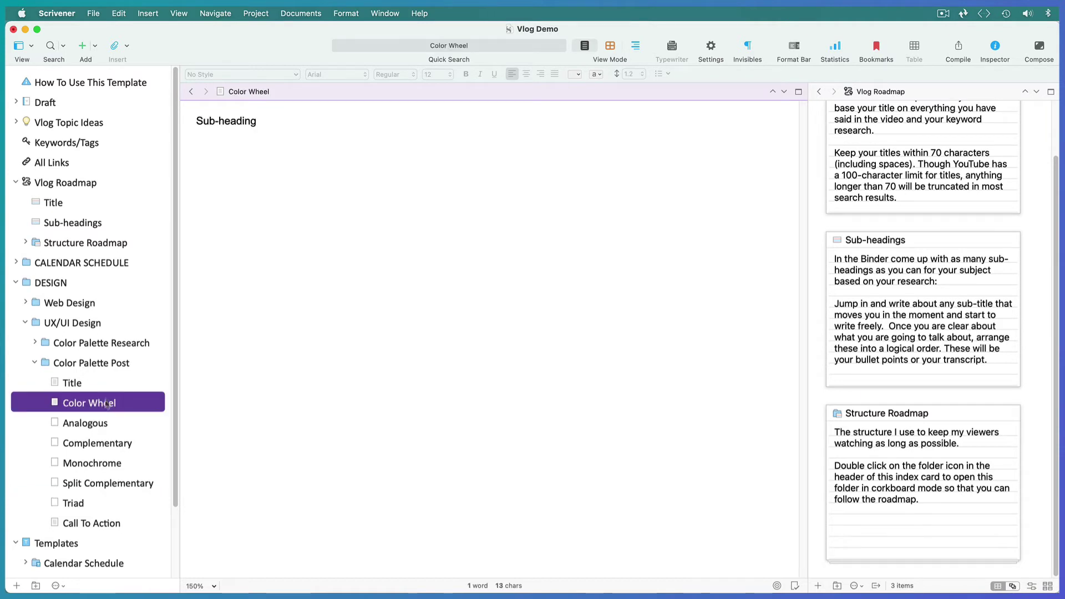
drag(264, 126, 190, 121)
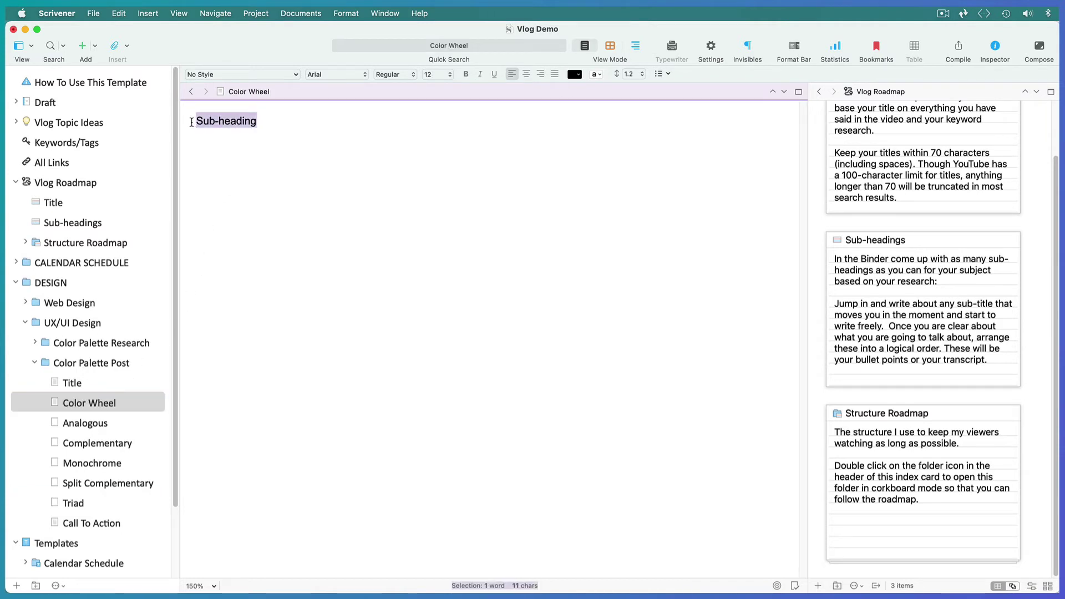
text(Nam libero tempore, cum soluta nobis est eligendi optio cumque nihil impedit quo minus id quod maxime placeat facere possimus, omnis voluptas assumenda est, omnis dolor repellendus.)
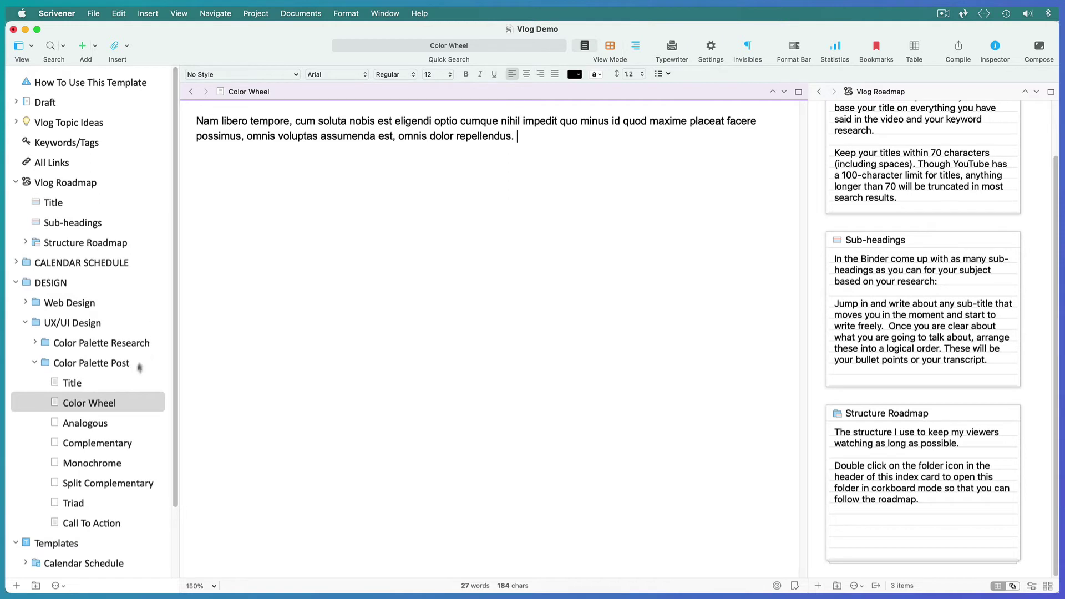
click(95, 446)
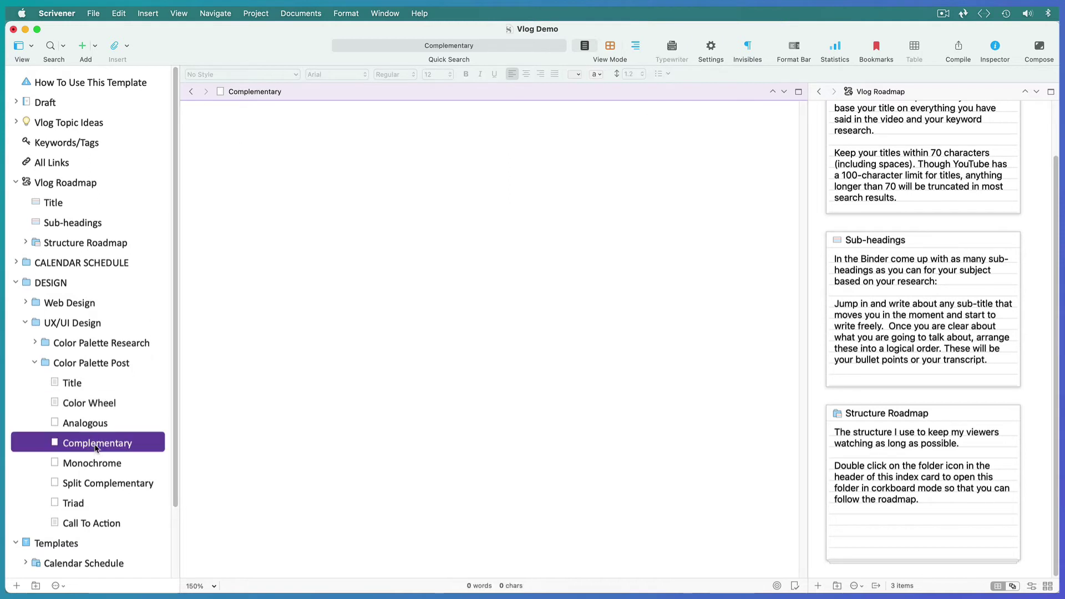
click(202, 122)
text(Temporibus autem quibusdam et aut officiis debitis aut rerum necessitatibus Itaque earum rerum hic tenetur a sapiente delectus Nam libero tempore, cum soluta nobis est eligendi optio cumque nihil impedit quo)
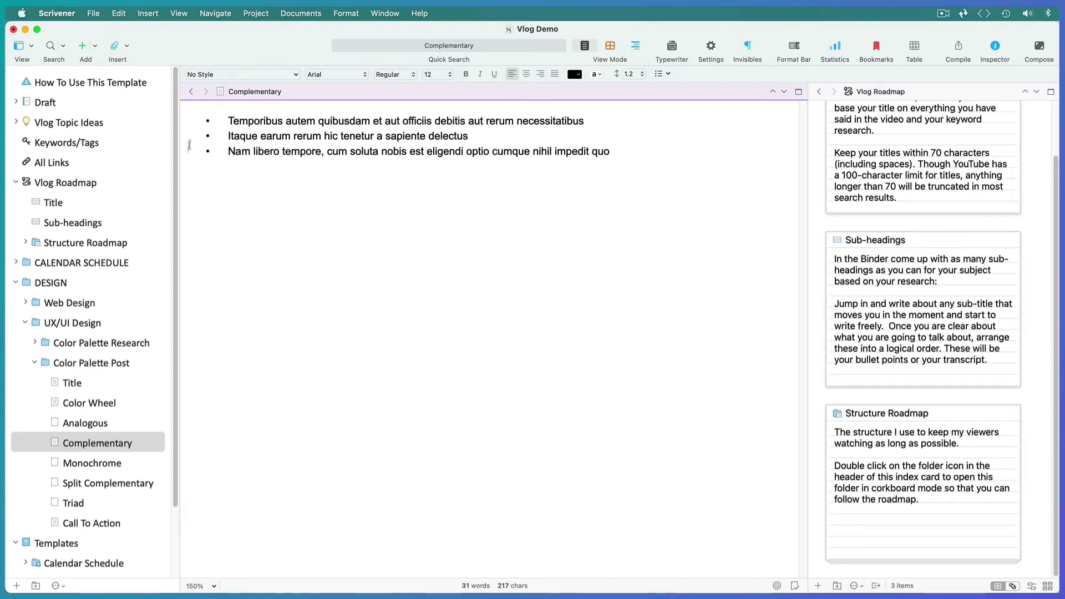
click(104, 464)
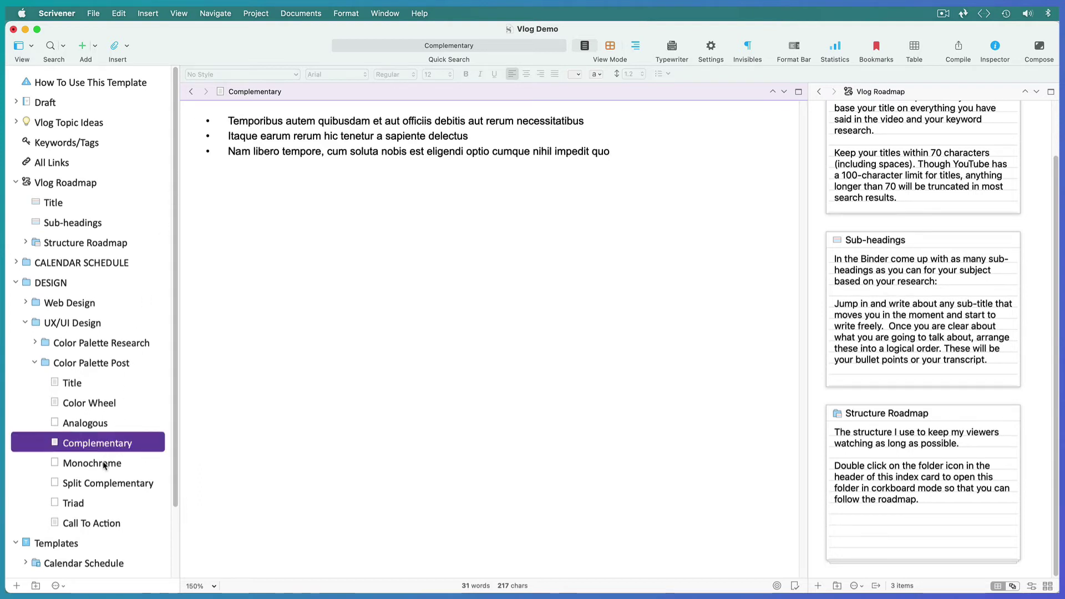
click(216, 125)
text(Temporibus autem quibusdam et aut officiis debitis aut rerum necessitatibus saepe eveniet ut et voluptates repudiandae sint et molestiae non recusandae. Itaque earum rerum hic tenetur a sapiente delectus, ut aut reiciendis voluptatibus maiores alias consequatur aut perferendis doloribus asperiores repellat.)
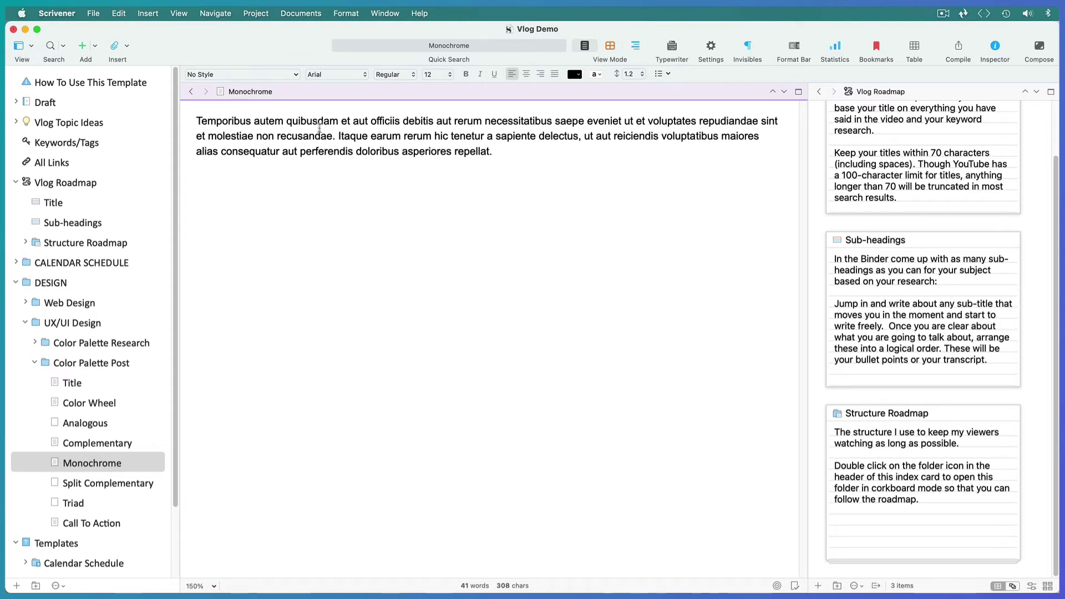
click(131, 456)
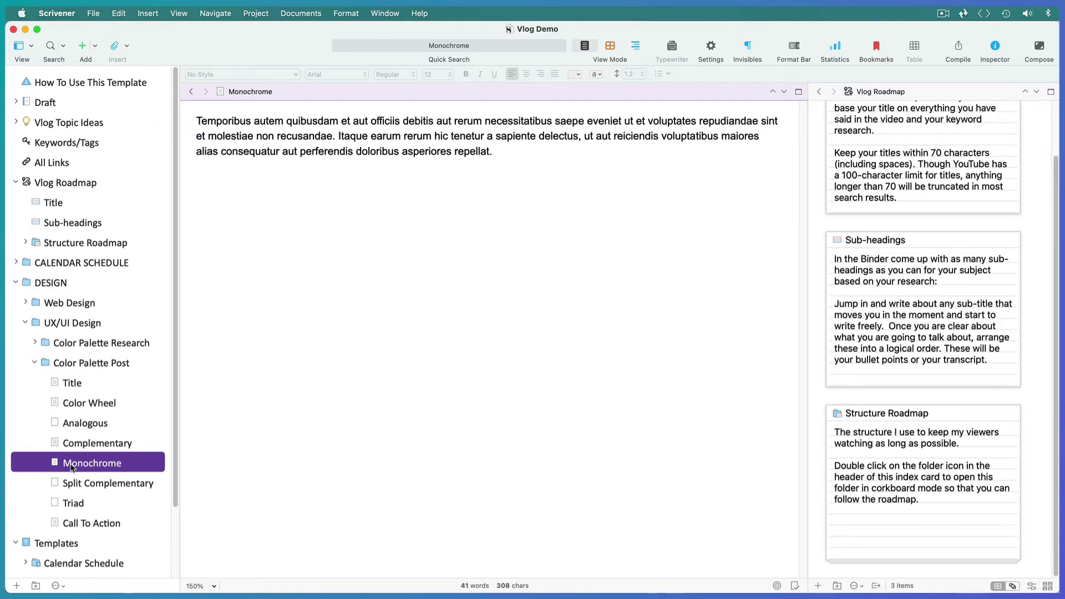
Step: Move Monochrome and Triad up under Color Wheel, then view Color Palette Post as combined text
drag(71, 465, 71, 414)
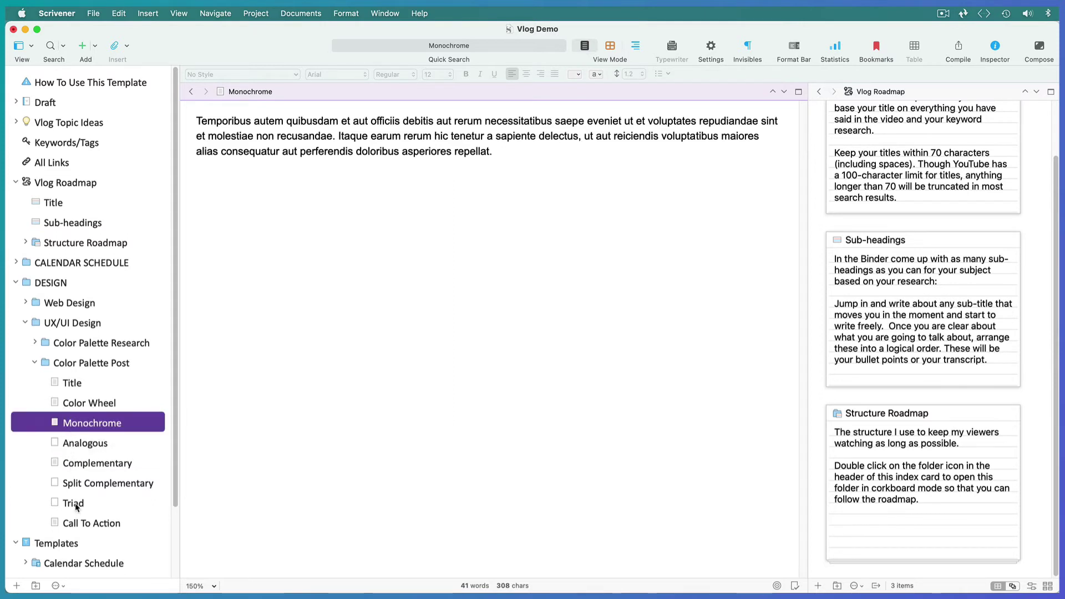
drag(76, 507, 76, 417)
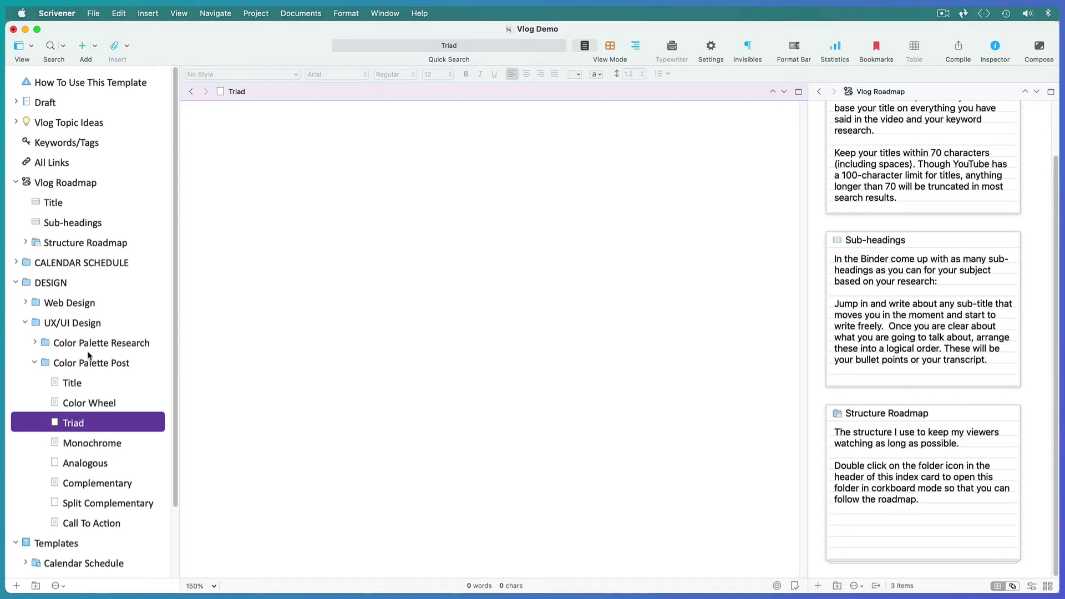
click(85, 365)
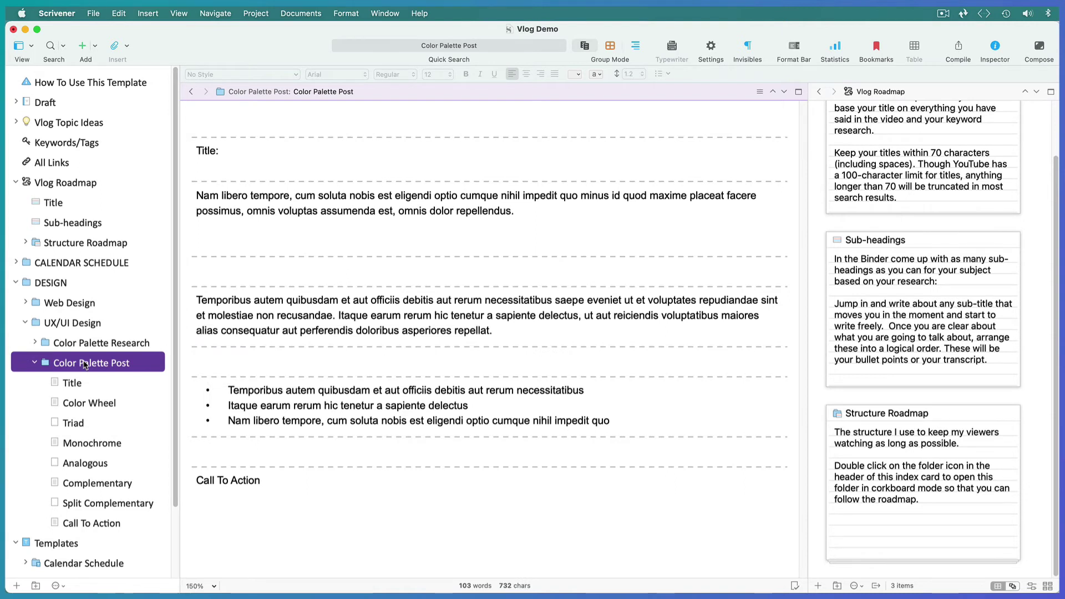
Step: Browse the Structure Roadmap cards in the right pane, then return it to Color Palette Research's cards
click(1039, 221)
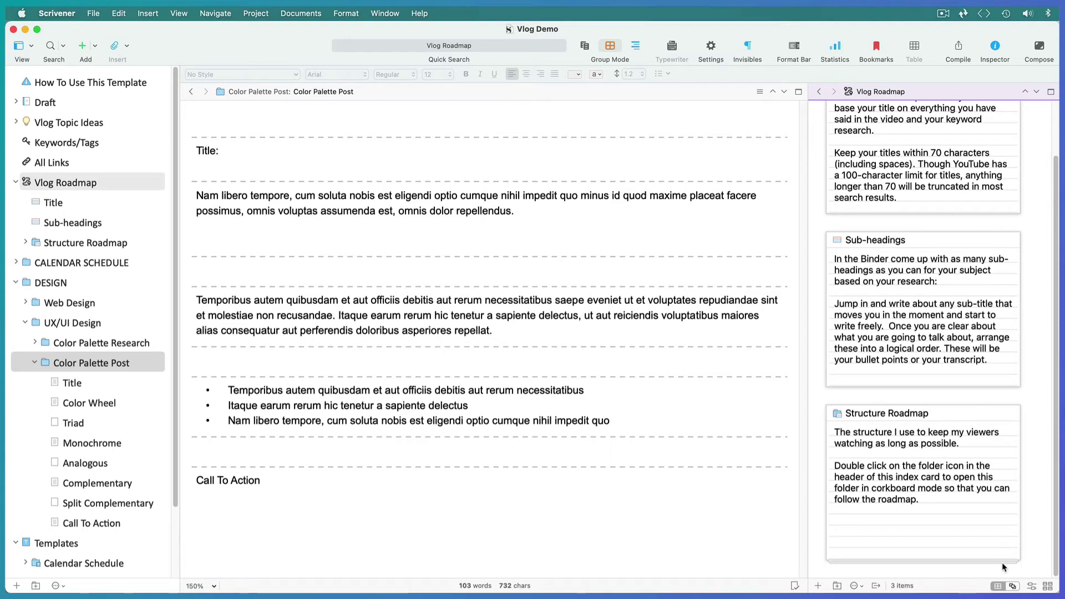
double_click(837, 413)
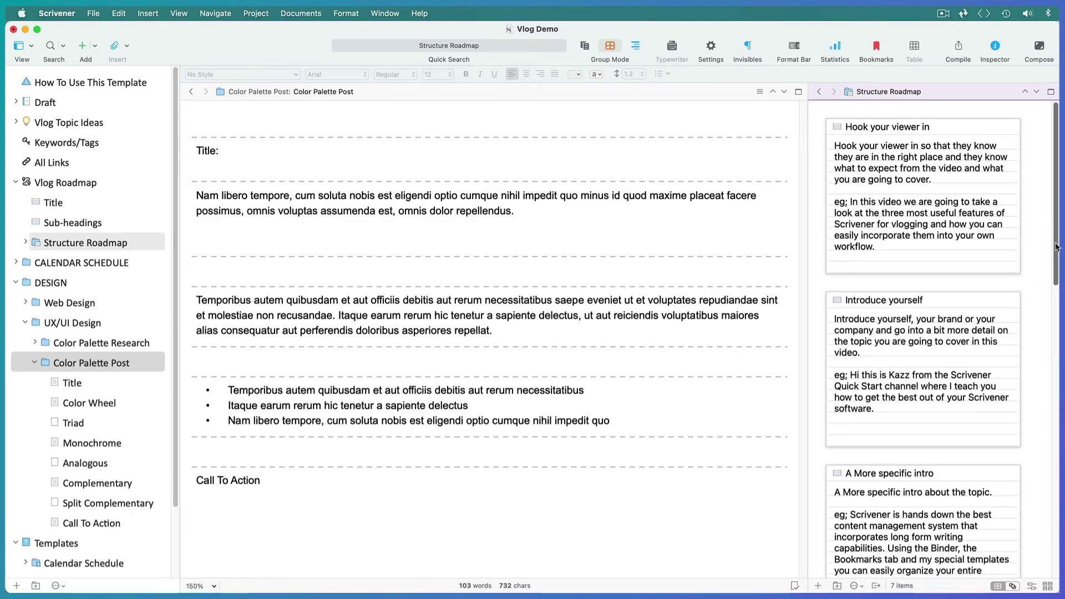
drag(1056, 247, 1052, 333)
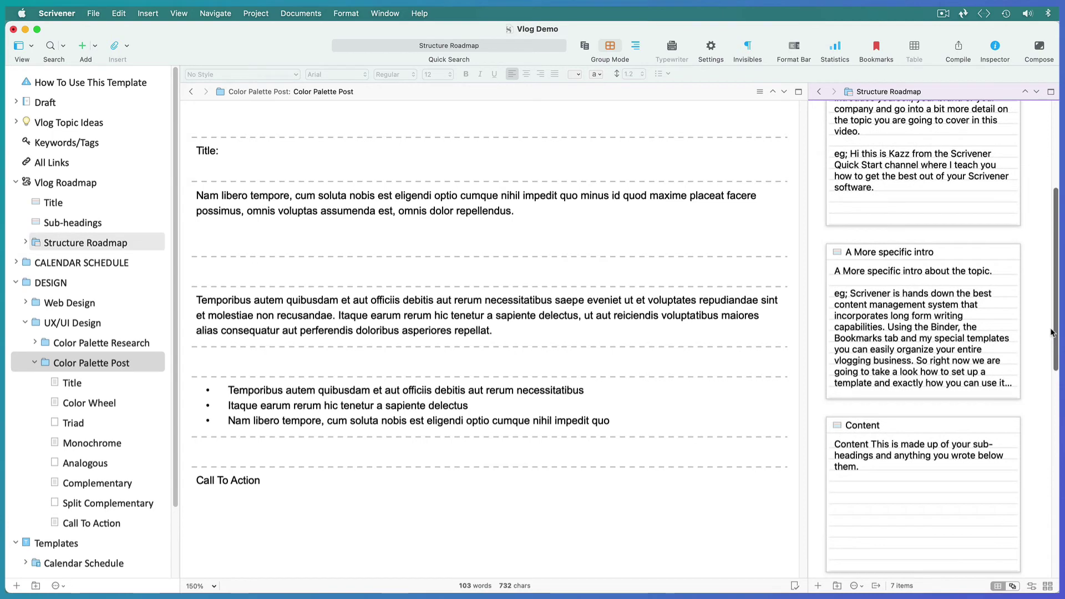
click(1010, 388)
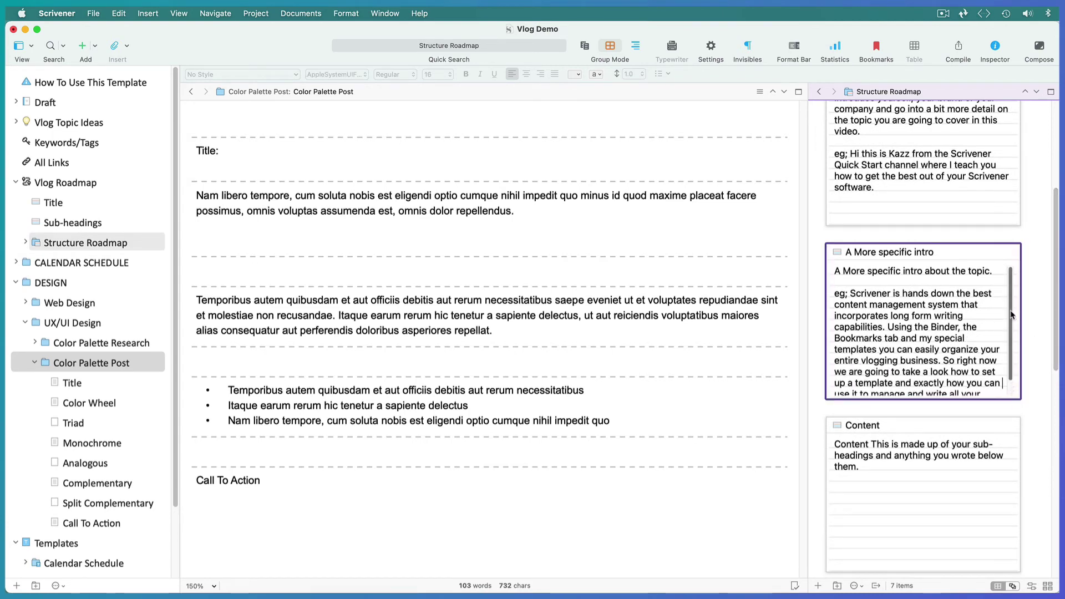
scroll(1011, 315, down, 2)
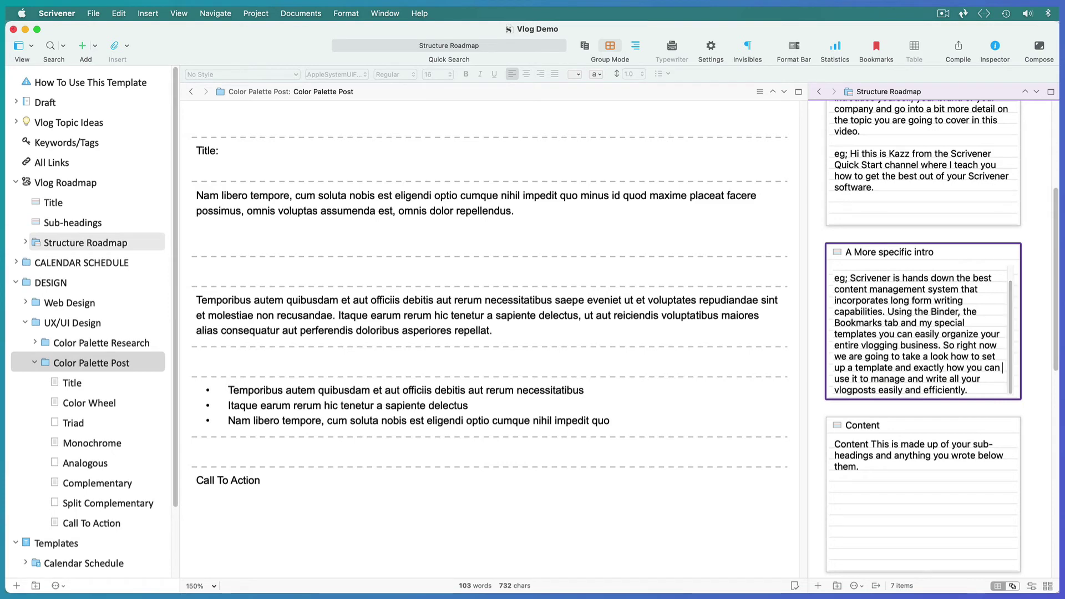
drag(1058, 336, 1057, 248)
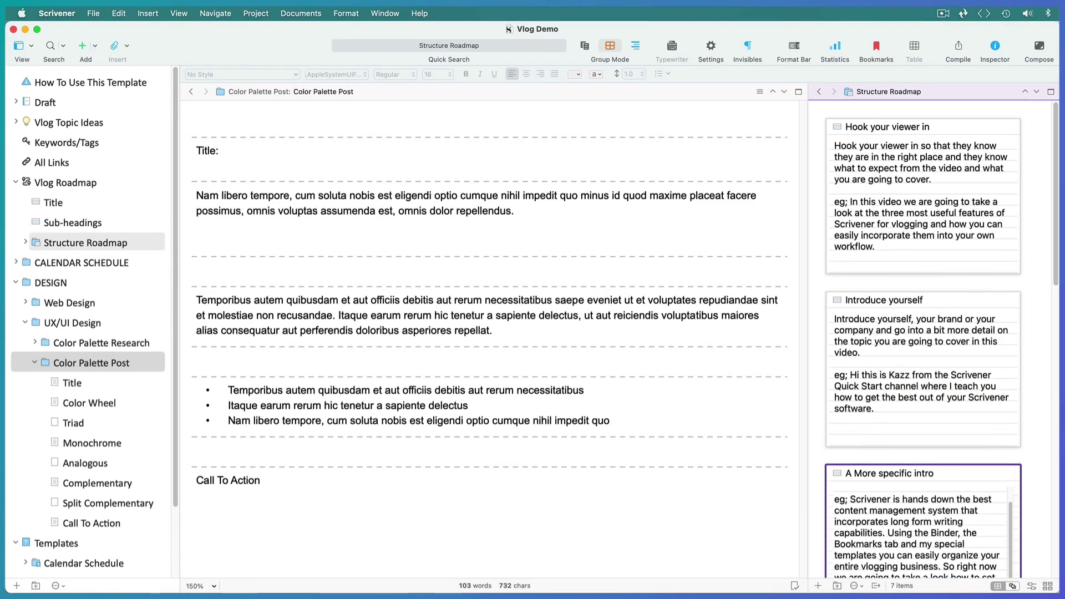
click(819, 91)
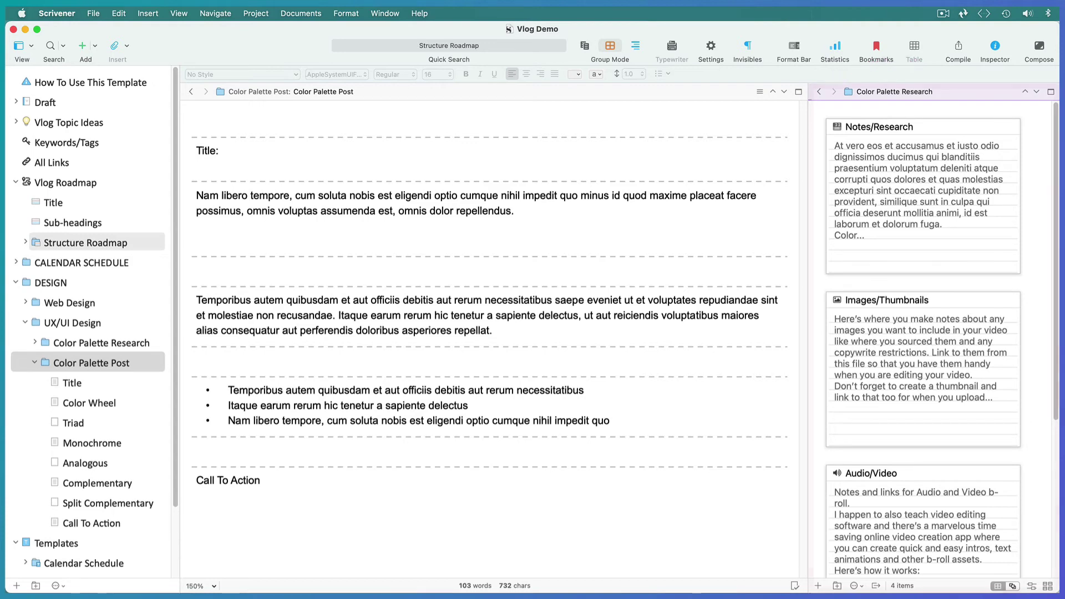
Step: Expand Color Palette Research and view its Notes/Research and Keywords/Tags documents in the right pane
click(44, 344)
click(34, 342)
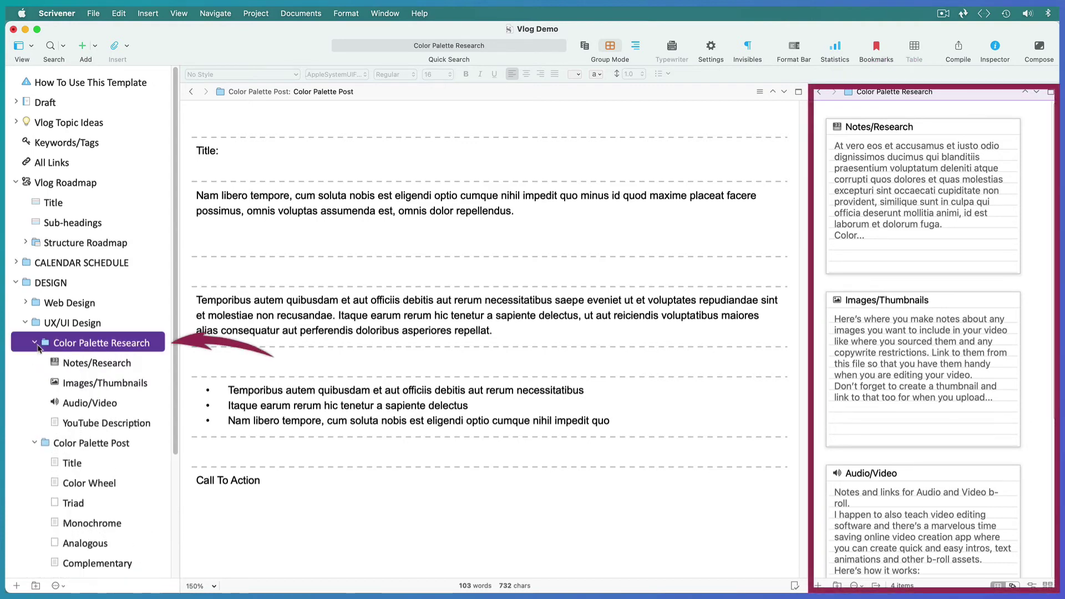
click(56, 365)
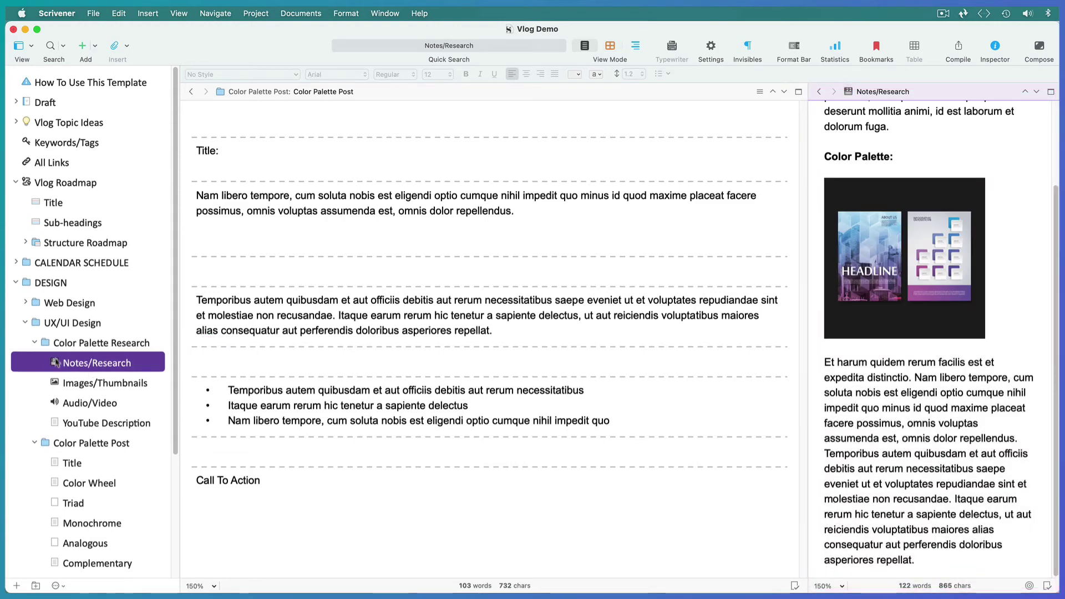
click(64, 146)
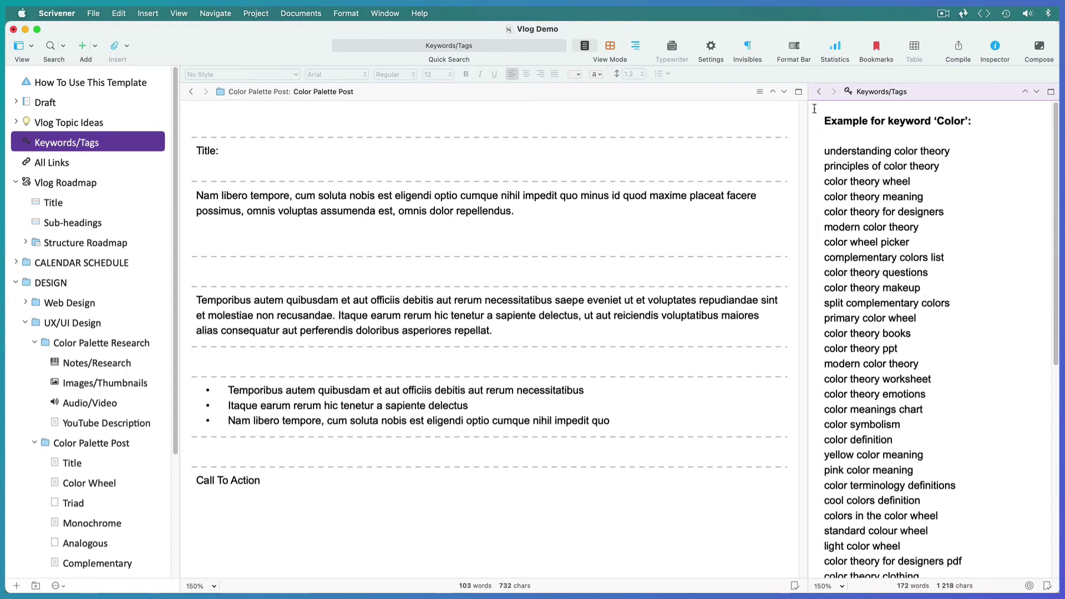
Step: Step the right pane back through earlier views to the Structure Roadmap cards
click(819, 93)
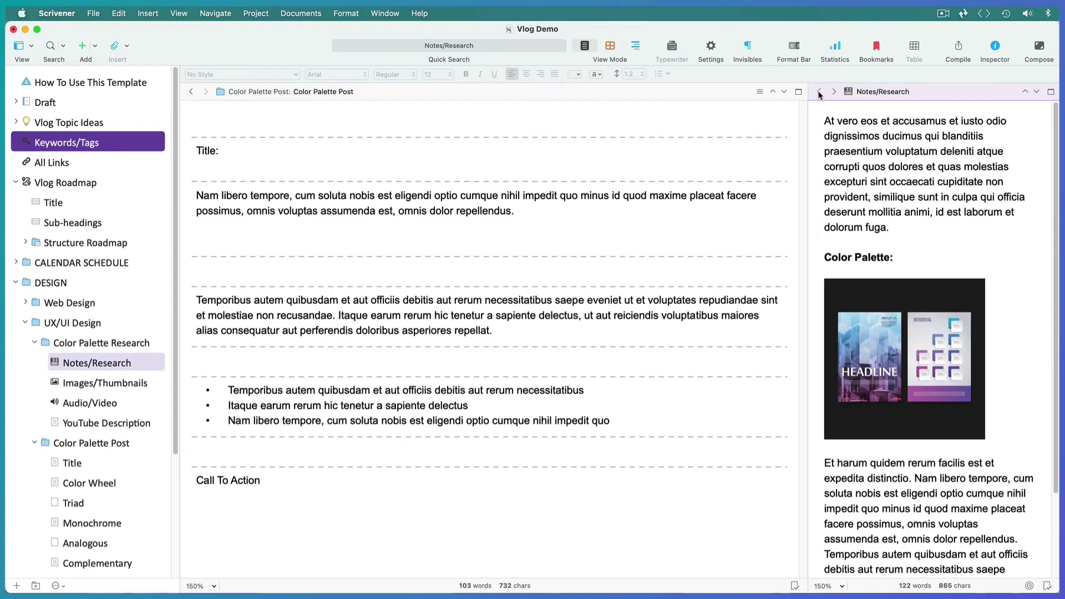
click(818, 93)
click(819, 93)
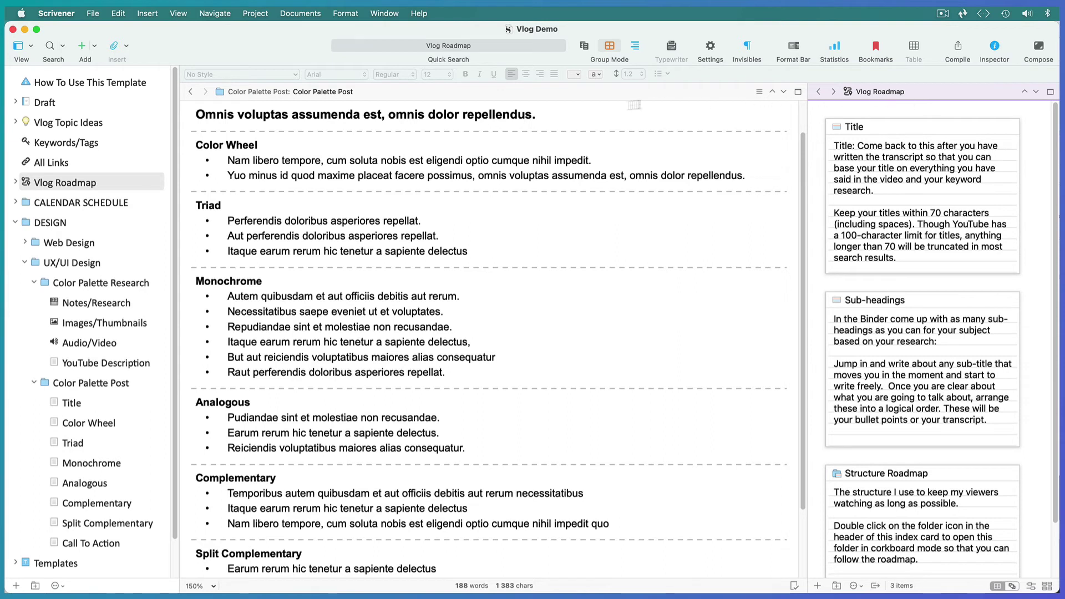
Step: Merge Color Palette Post's documents, Title through Call To Action, into a single document
click(554, 115)
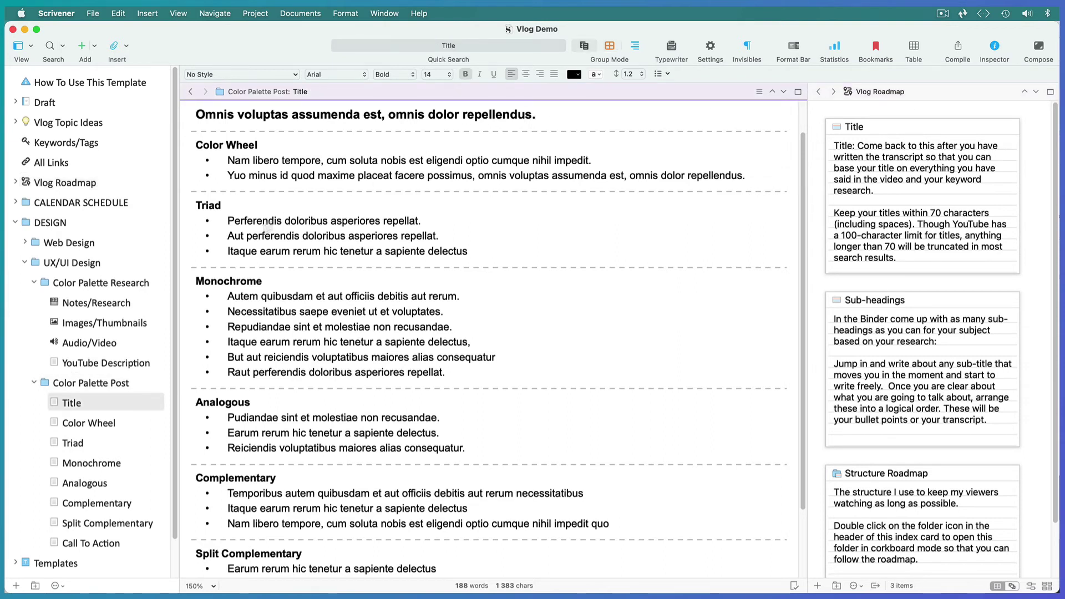
click(104, 403)
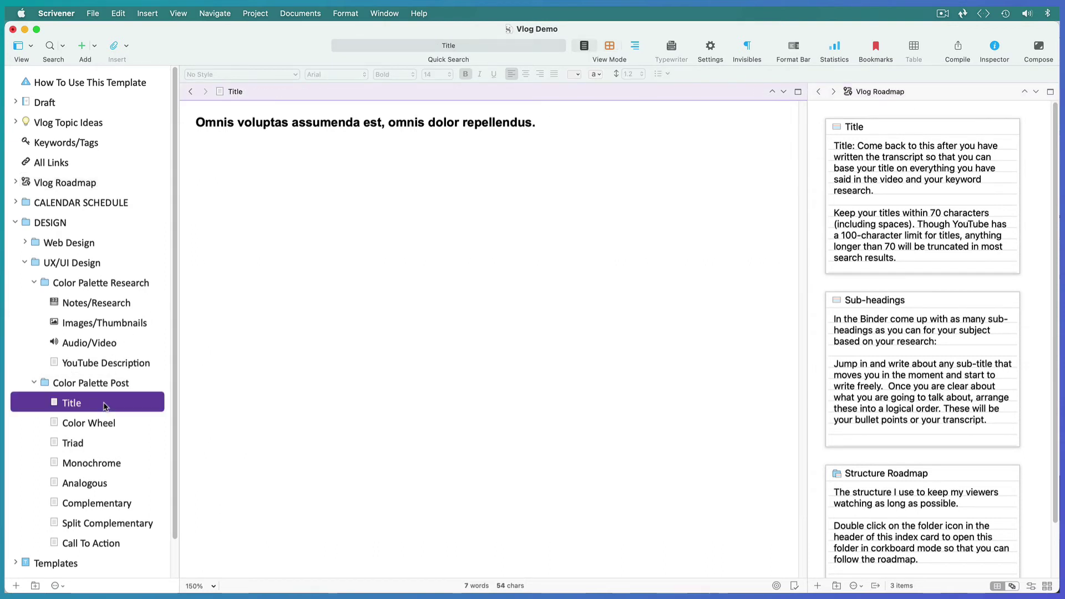
shift+click(114, 543)
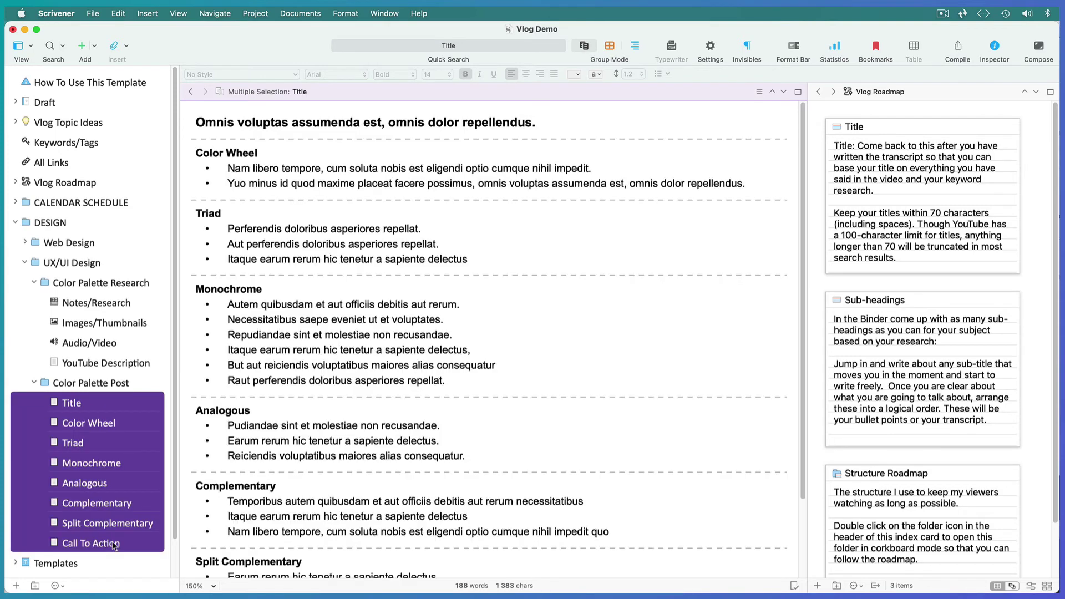
click(300, 15)
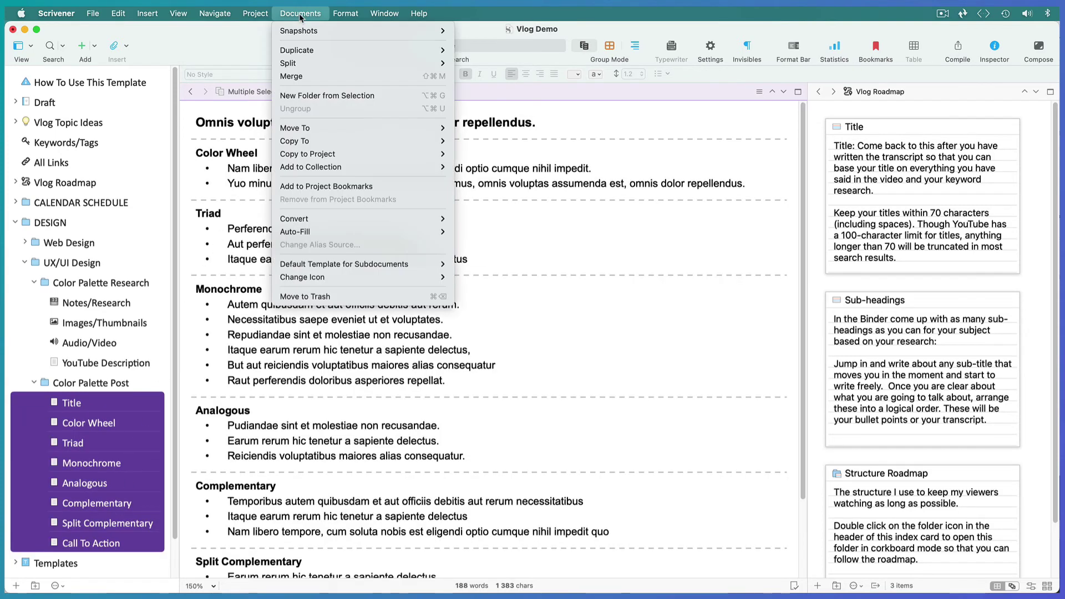
click(309, 78)
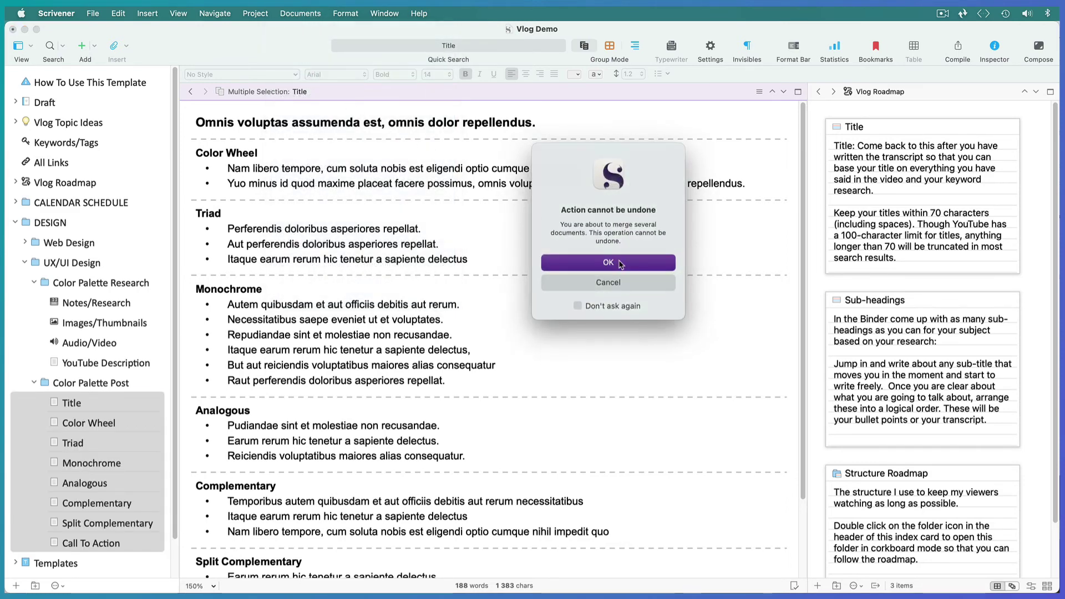
click(620, 263)
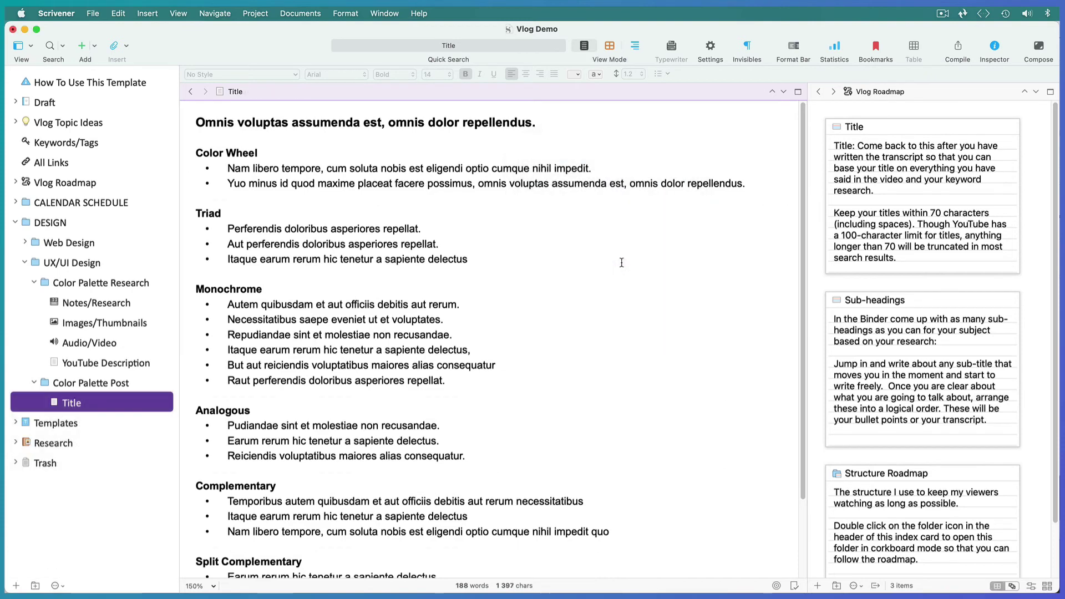
Step: Rename the merged document to 'Transcript'
click(75, 407)
text(Transc)
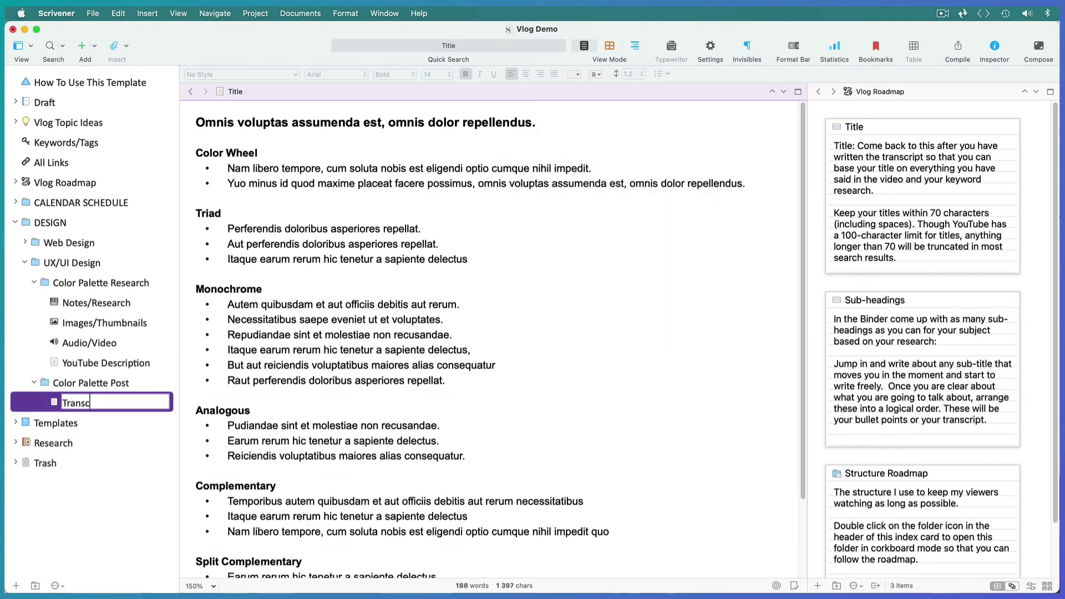
text(ript)
key(Return)
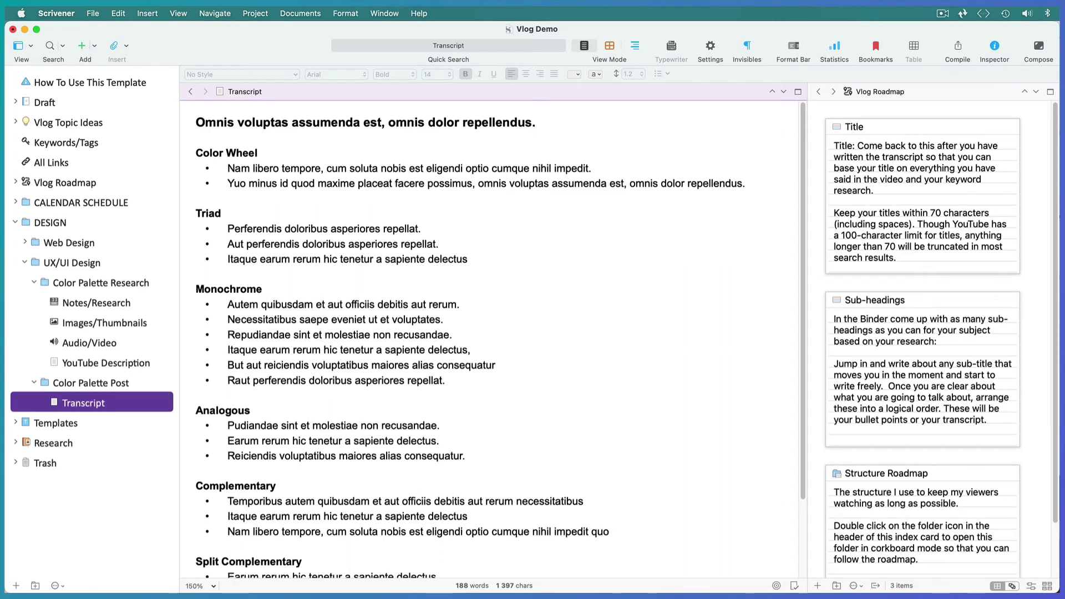
Step: Close the Vlog Roadmap split pane and show the inspector beside the Transcript
click(798, 93)
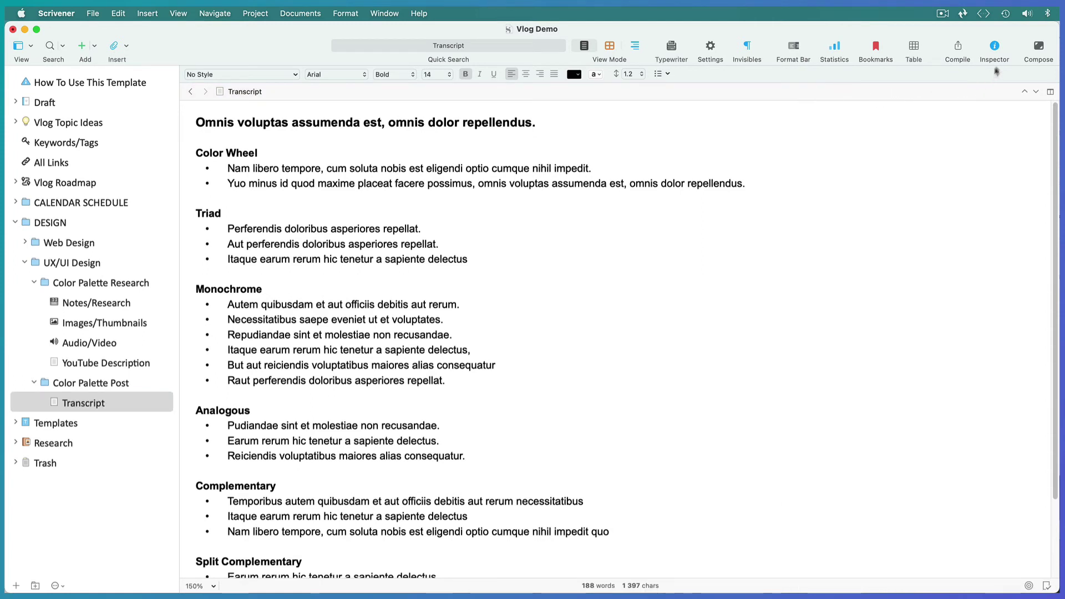
click(994, 48)
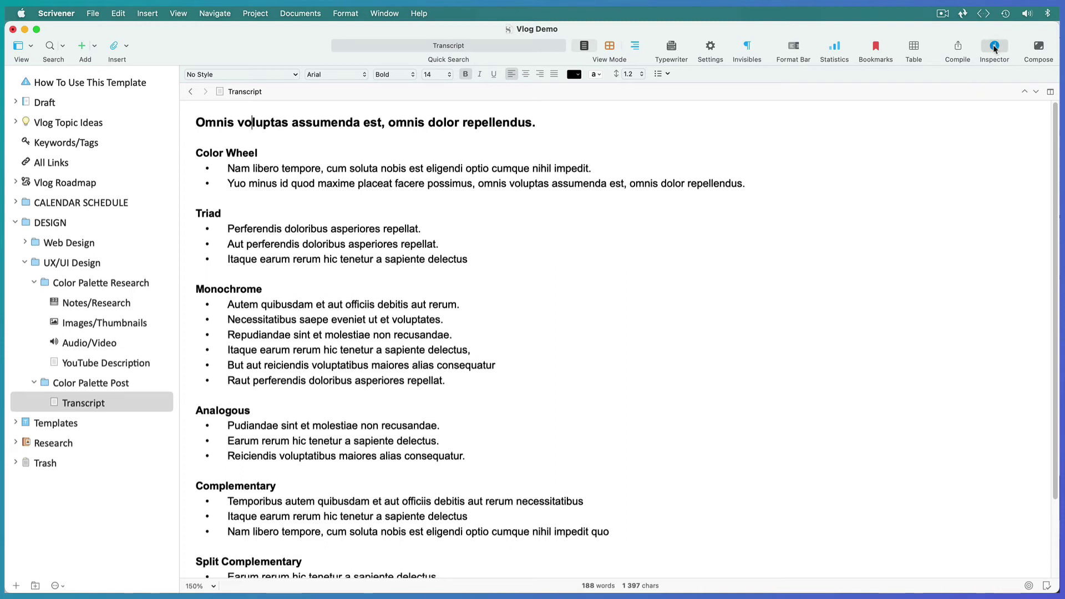
click(84, 480)
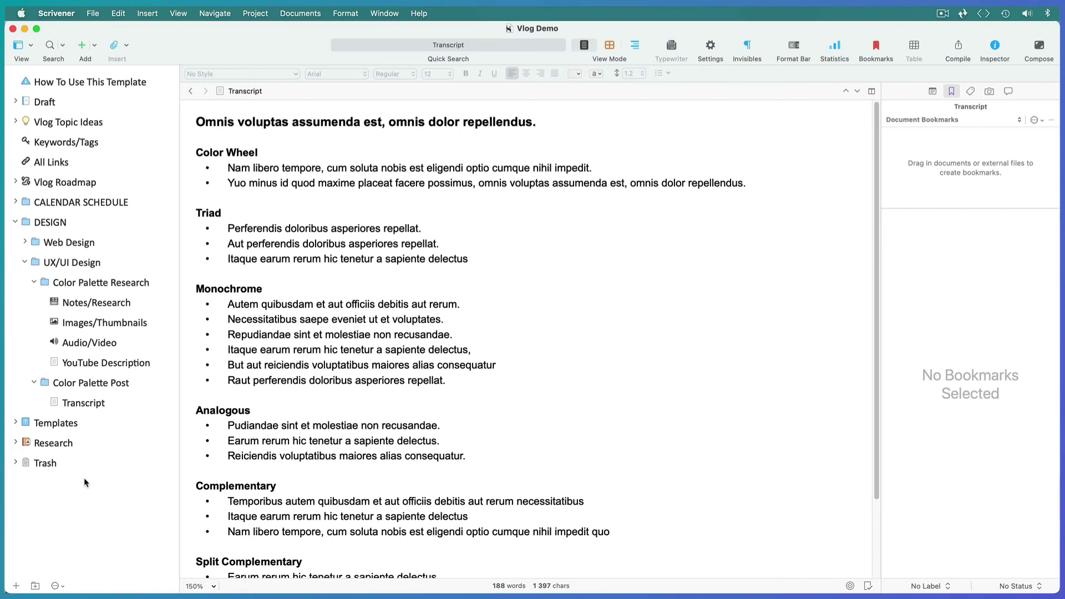
Step: Add a new label named 'Booked.' after Released in the project's label list
click(940, 587)
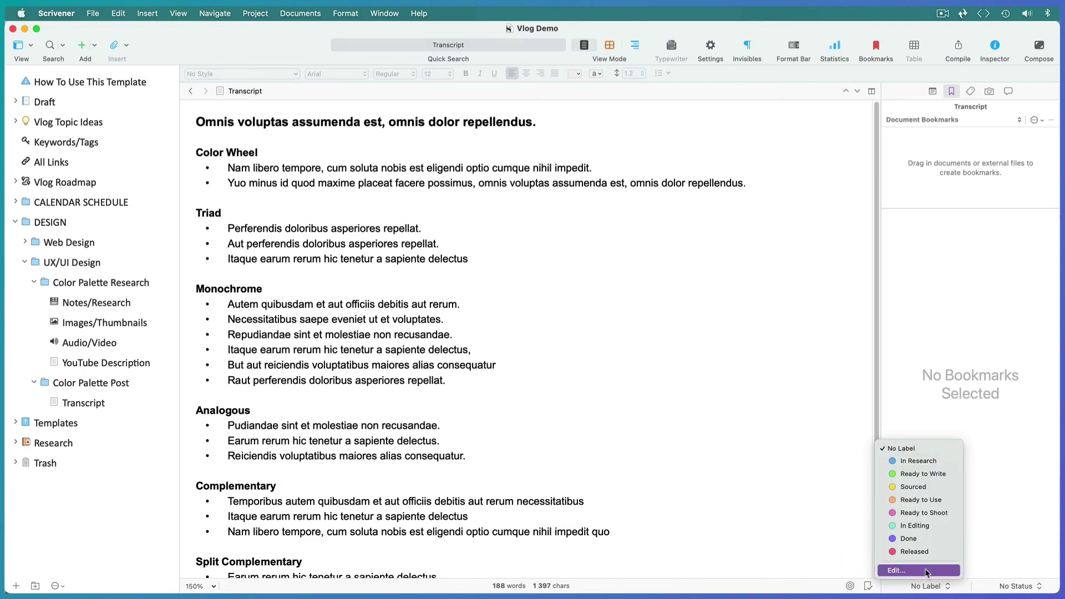
click(925, 571)
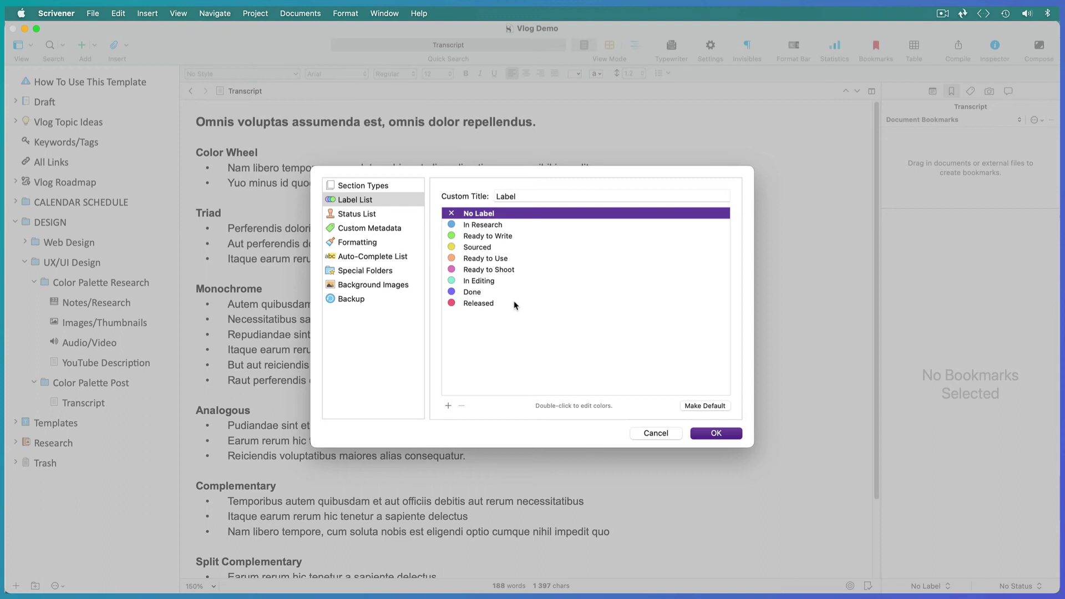
double_click(484, 302)
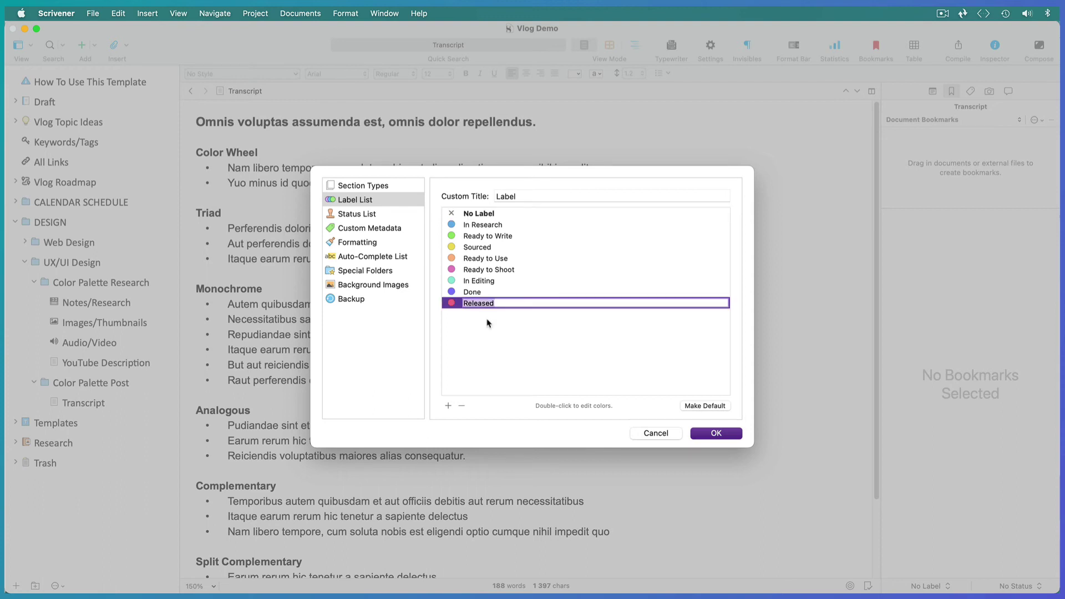
click(488, 323)
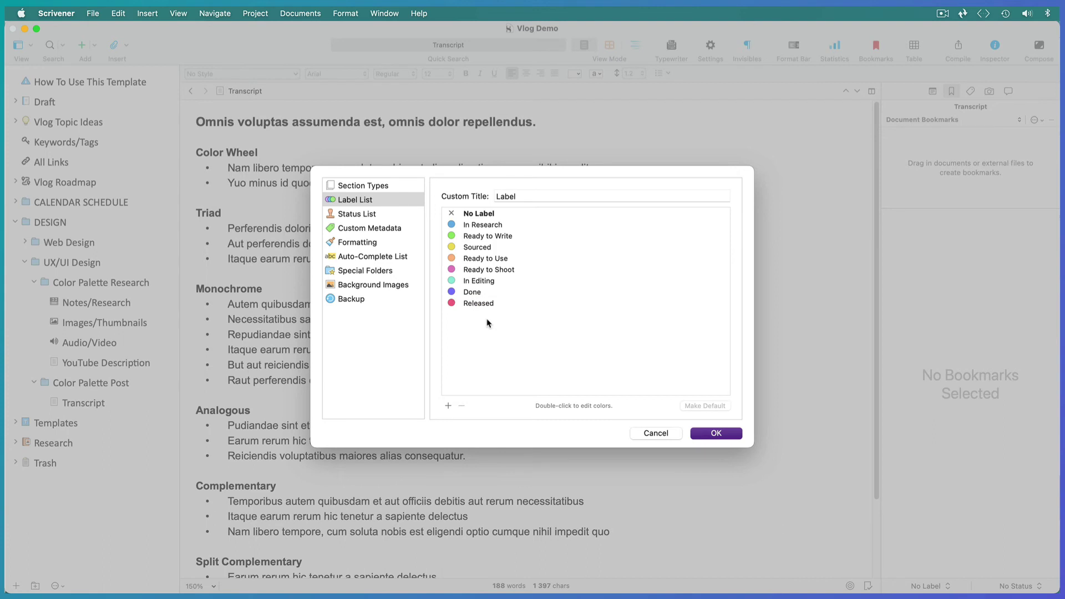
click(448, 405)
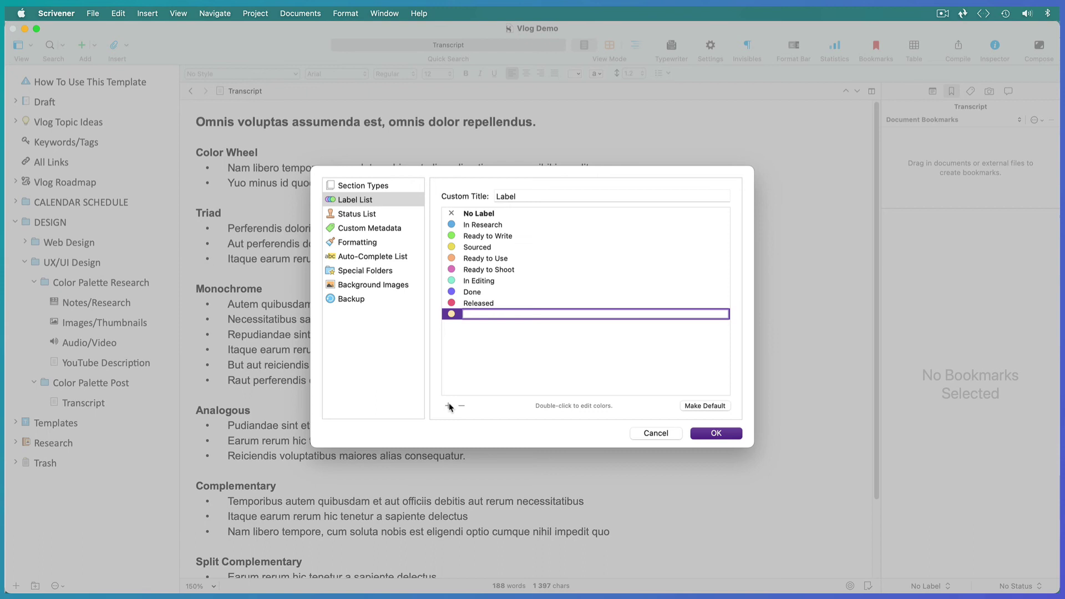
text(Booked.)
click(473, 353)
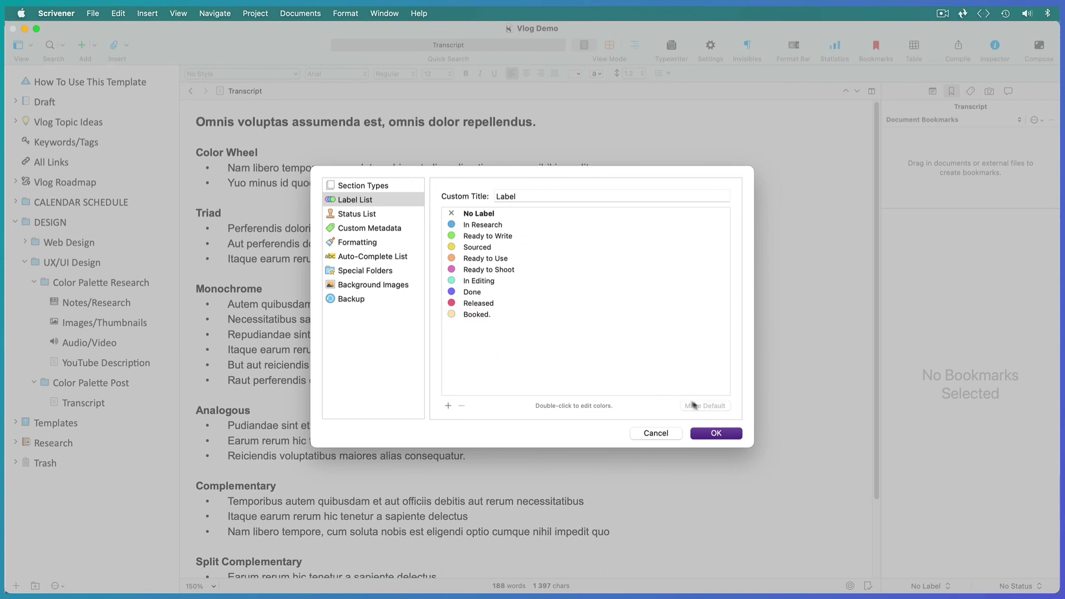
click(720, 435)
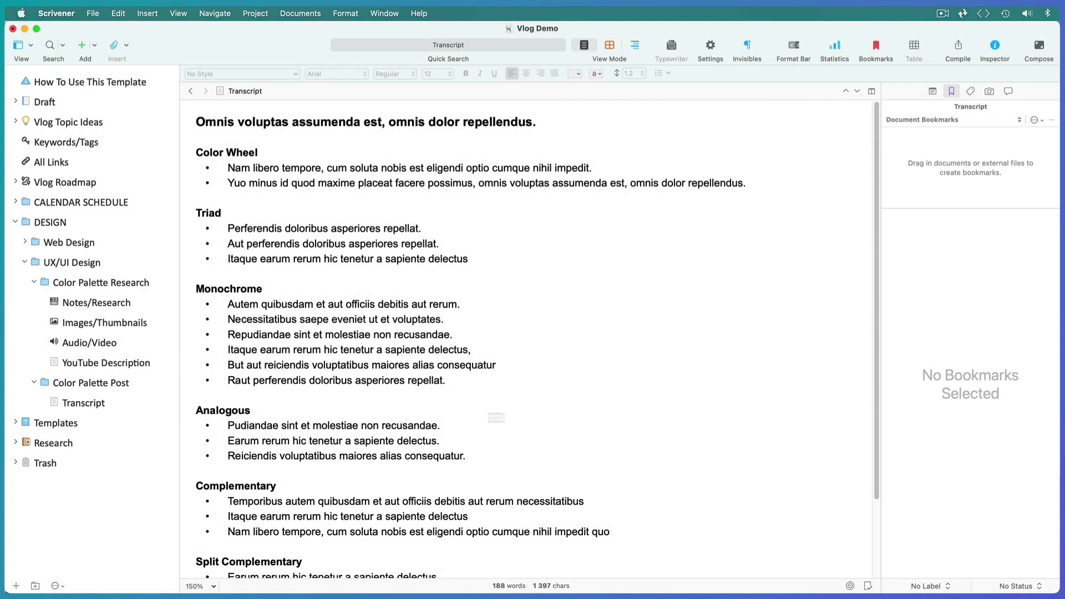
Step: Give the Transcript document the pink Ready to Shoot label
click(82, 407)
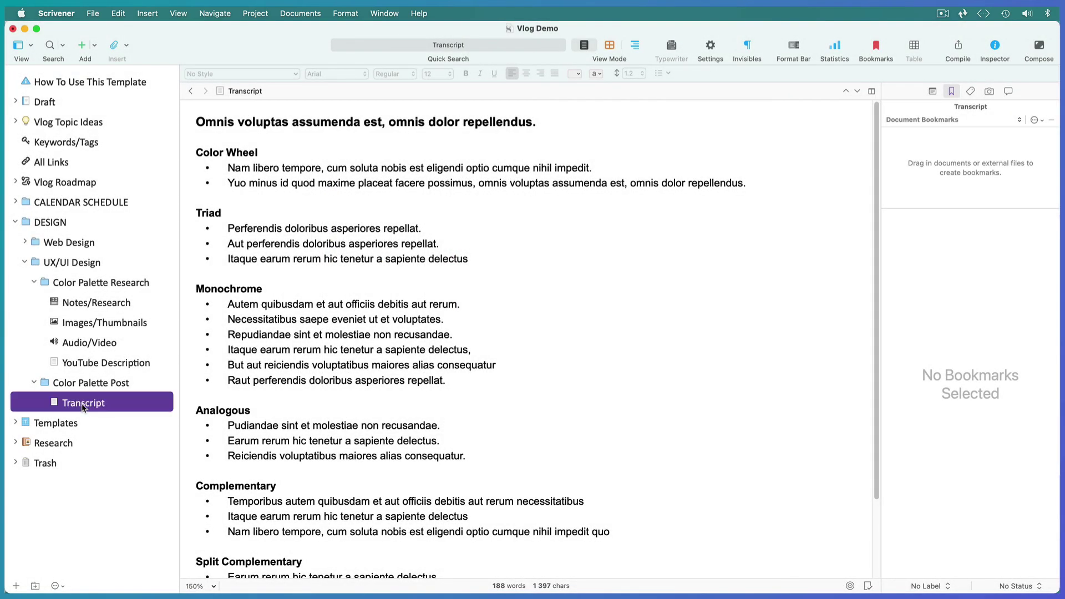
right_click(120, 407)
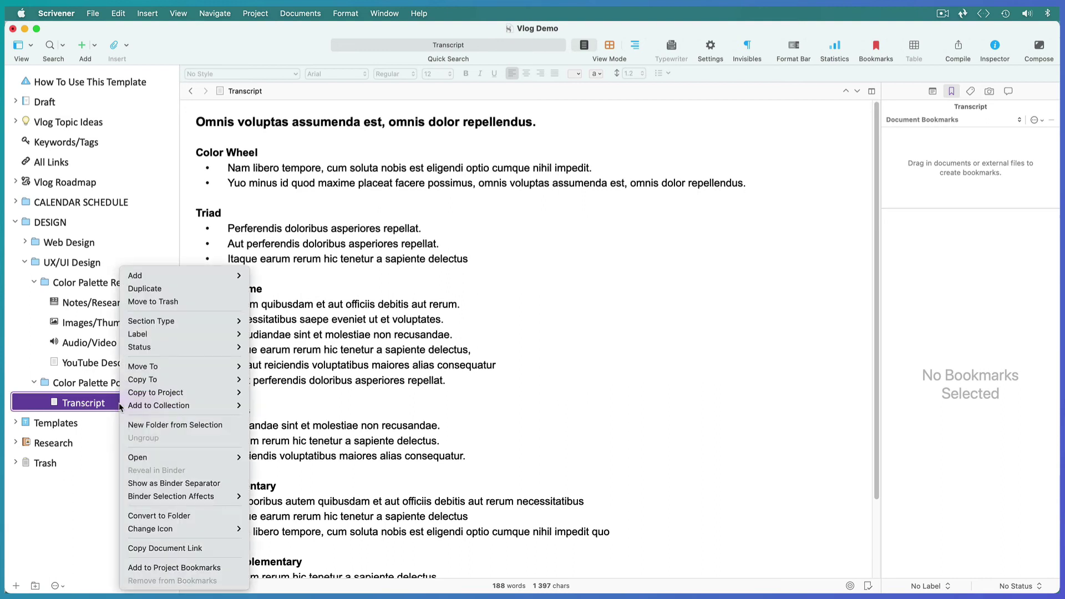
mouse_move(141, 337)
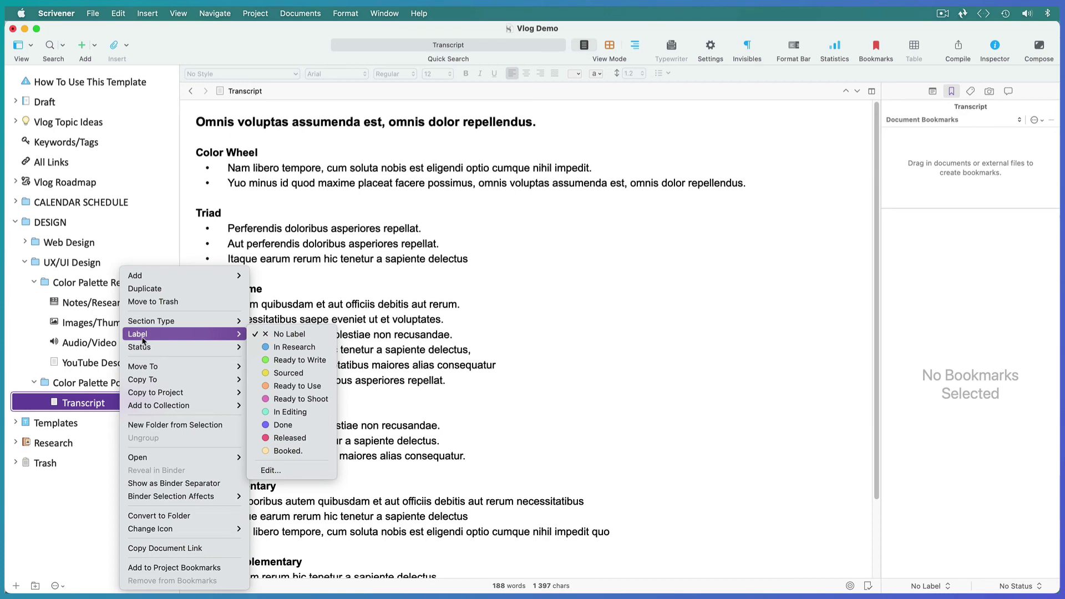
click(280, 399)
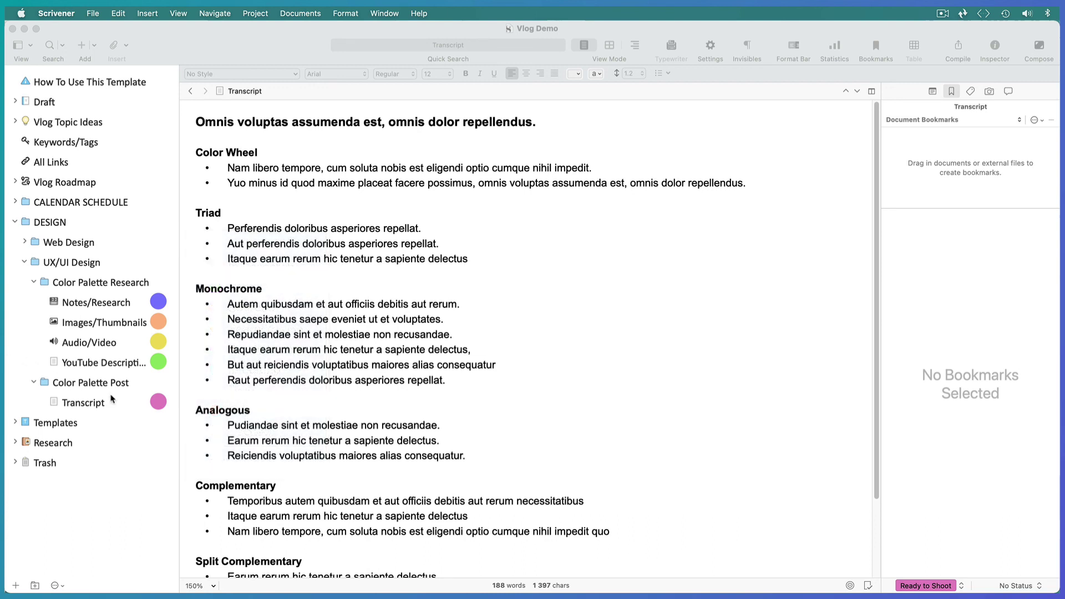
Step: Label the Color Palette Post folder Released, then collapse the Color Palette Post and Research folders
click(111, 386)
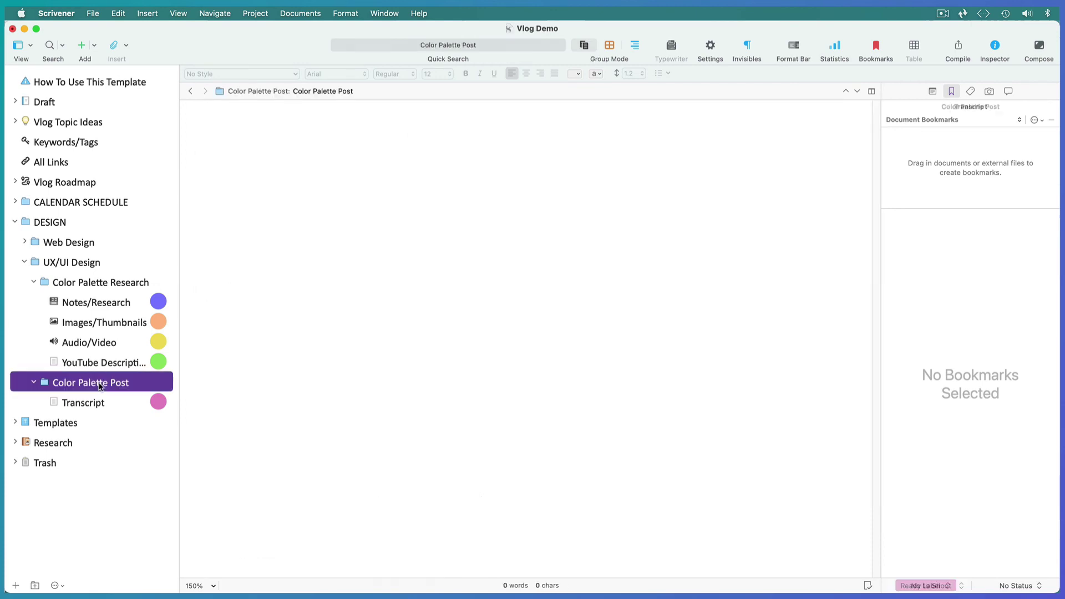
click(110, 387)
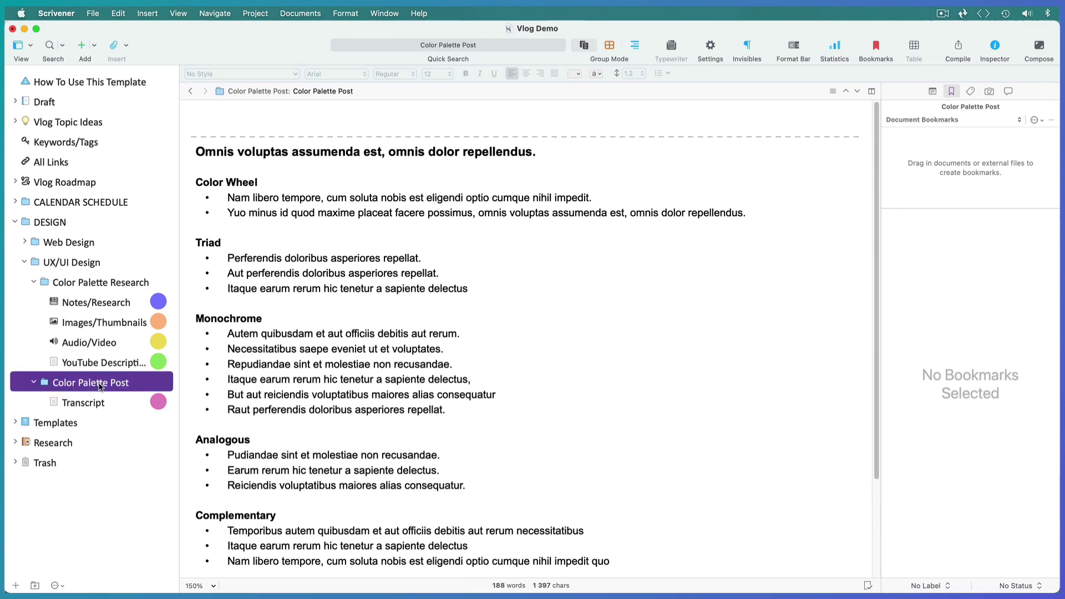
right_click(142, 385)
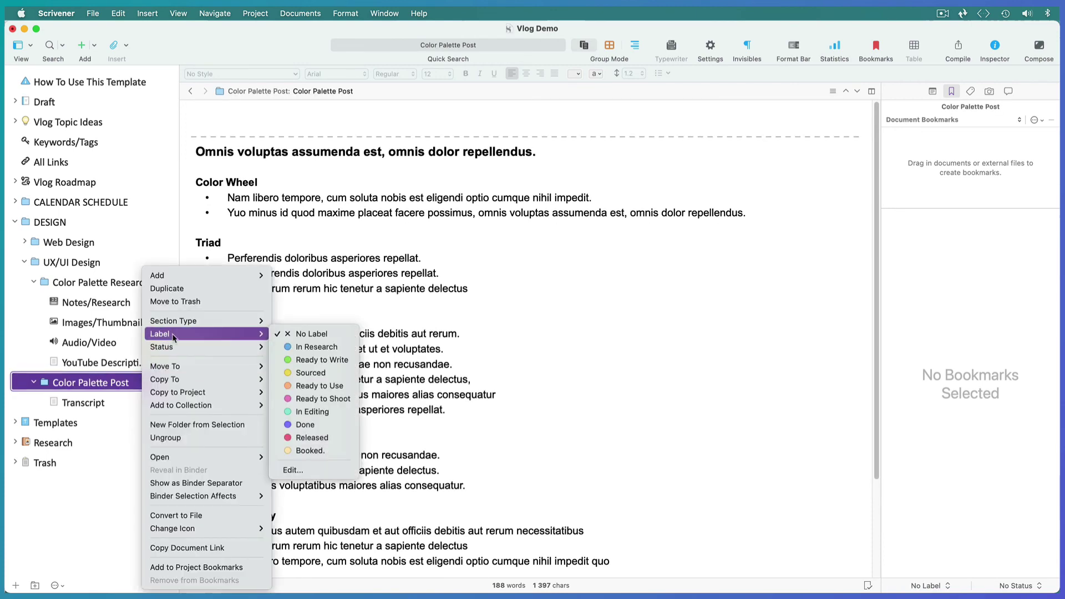
click(311, 438)
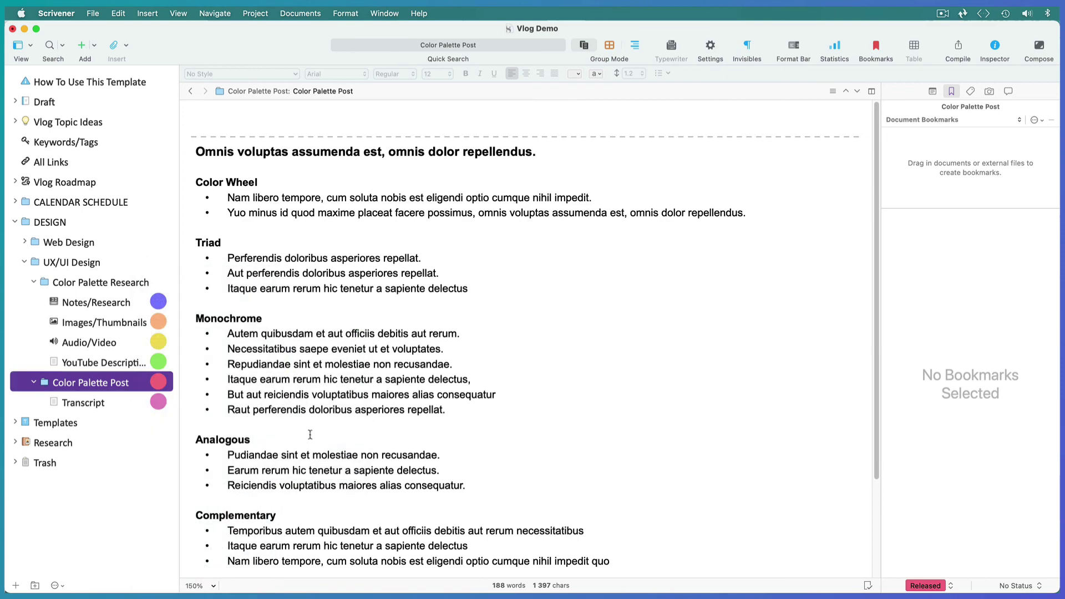
click(33, 382)
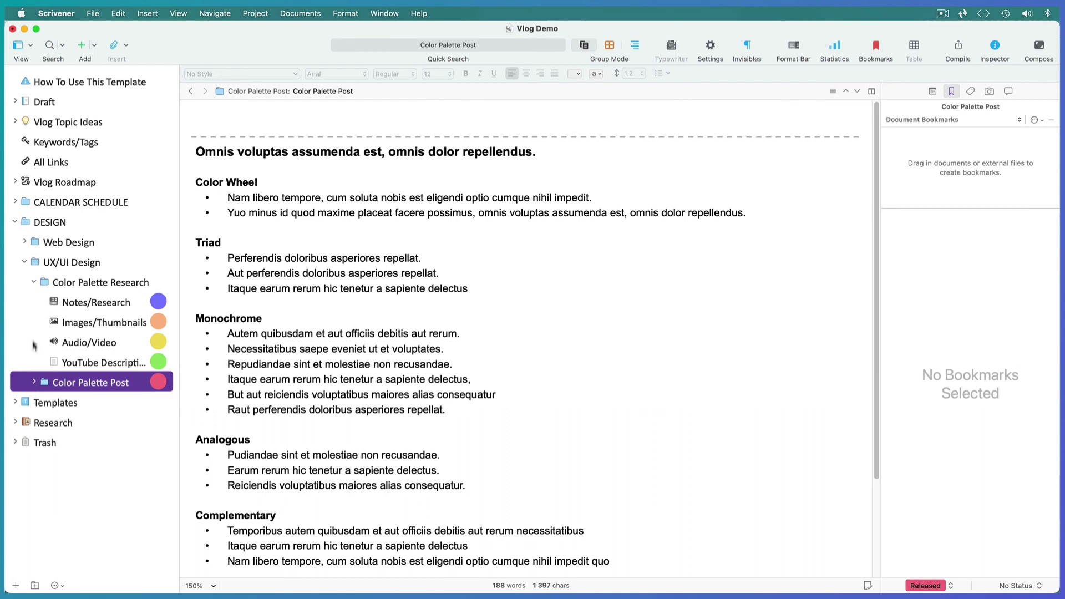
click(35, 282)
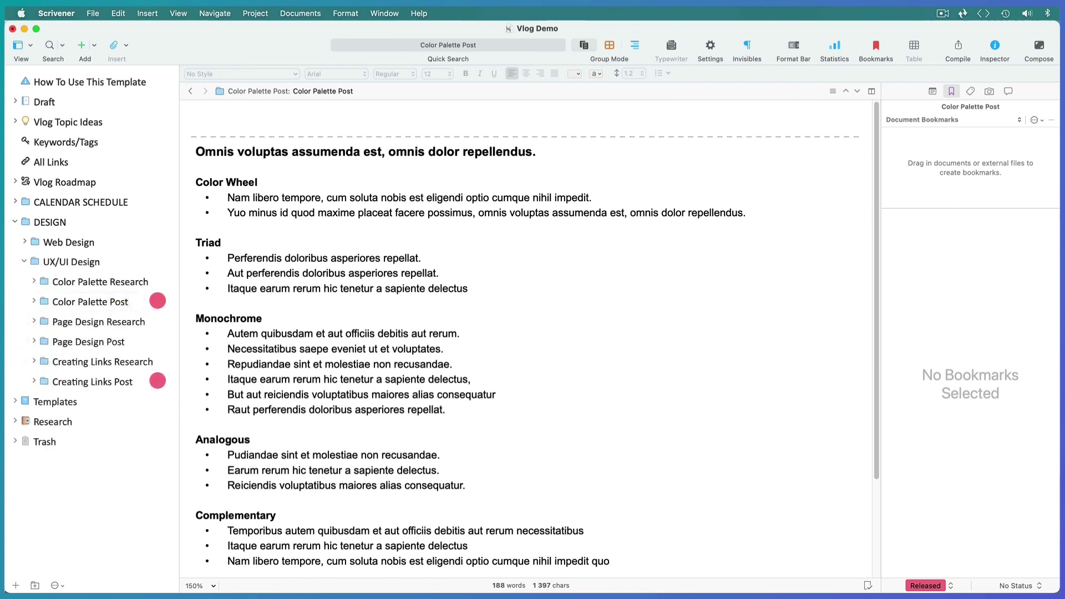